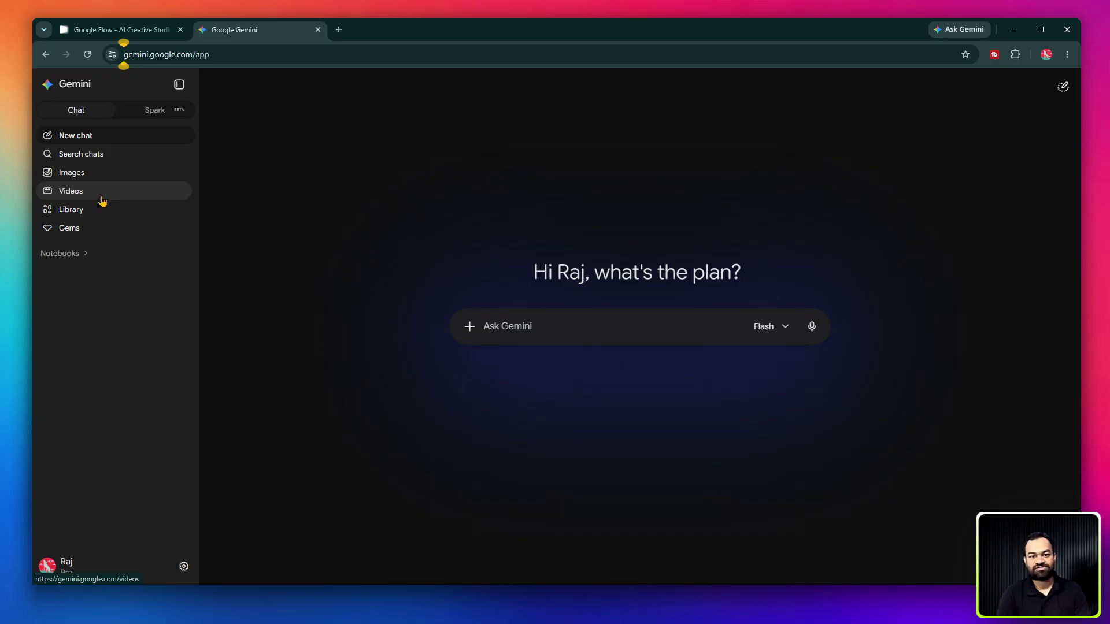
Step: Start a video prompt from the Videos section and attach the saved avatar to it
click(102, 198)
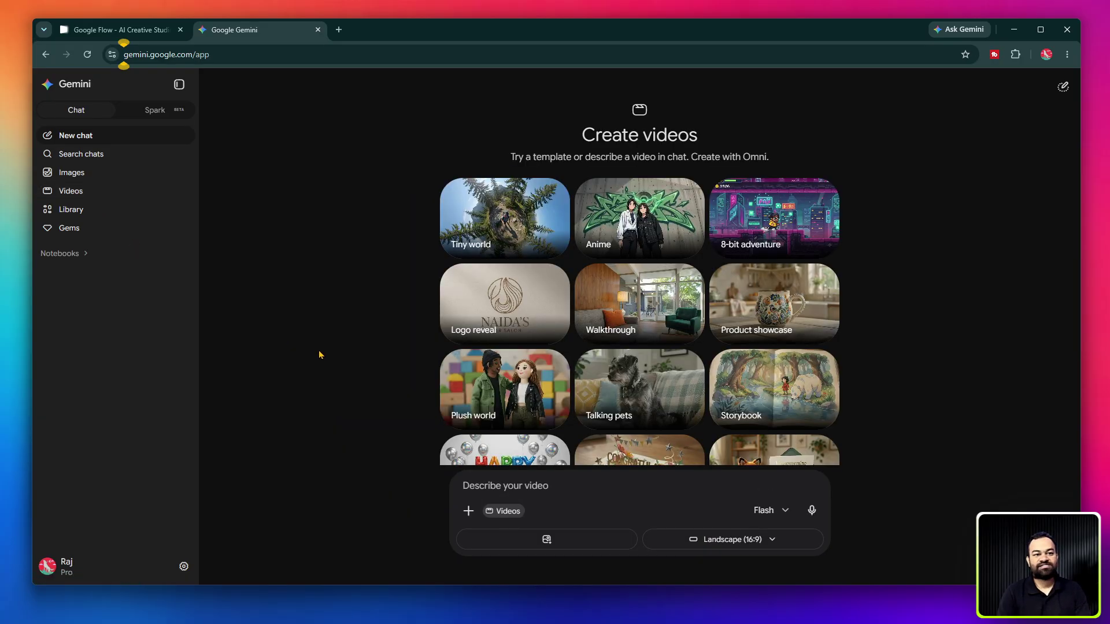
scroll(628, 287, down, 4)
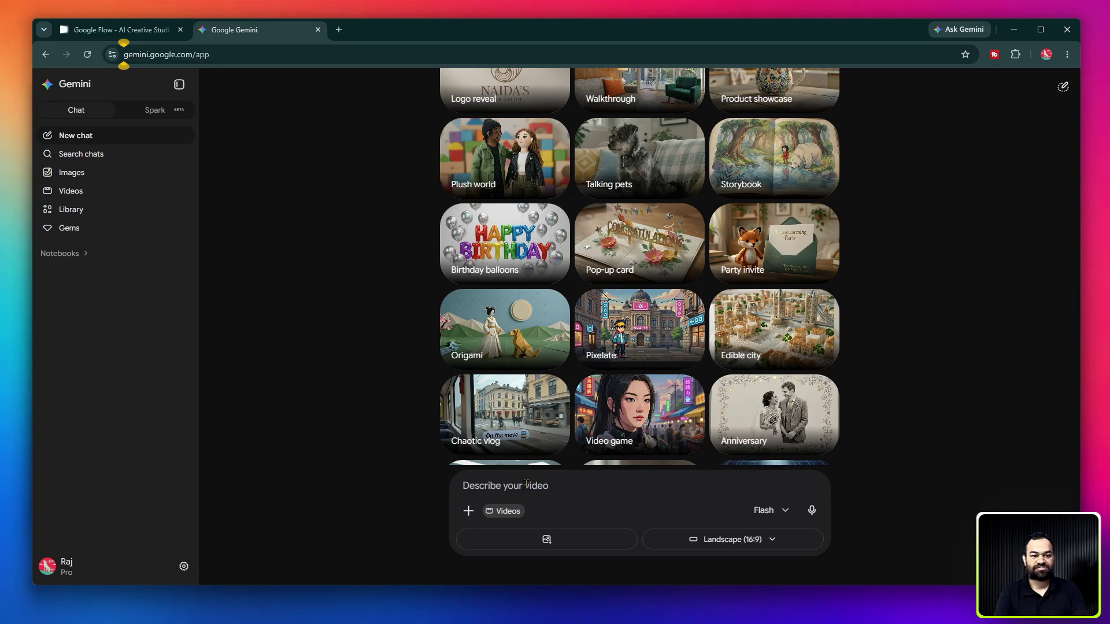
click(468, 511)
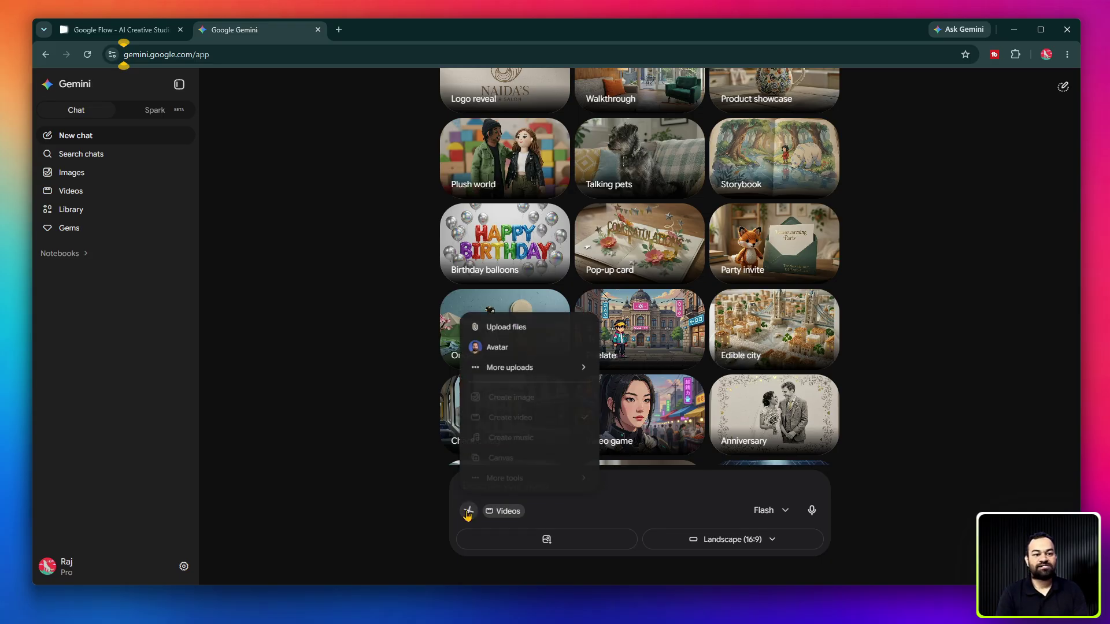
click(503, 343)
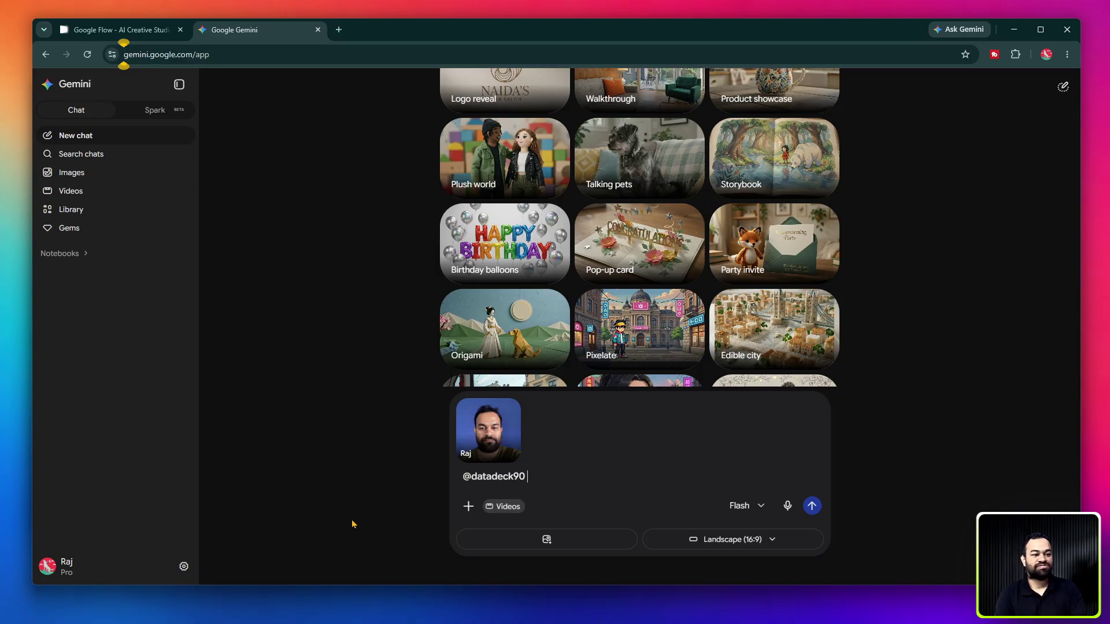
Step: Open the avatar settings of the Gemini account
click(184, 566)
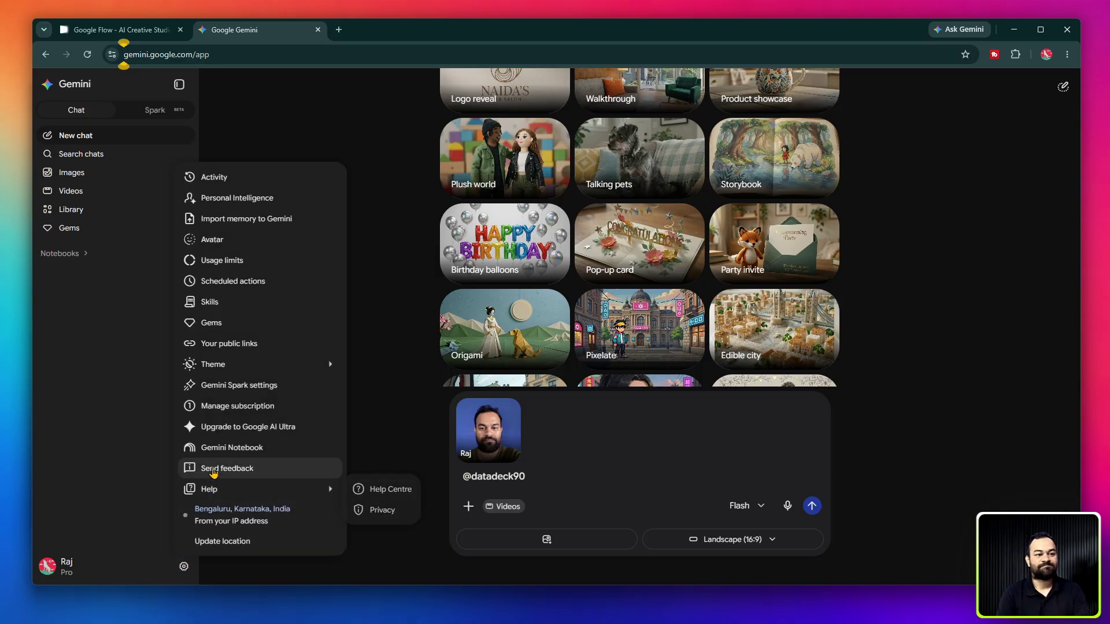
click(218, 247)
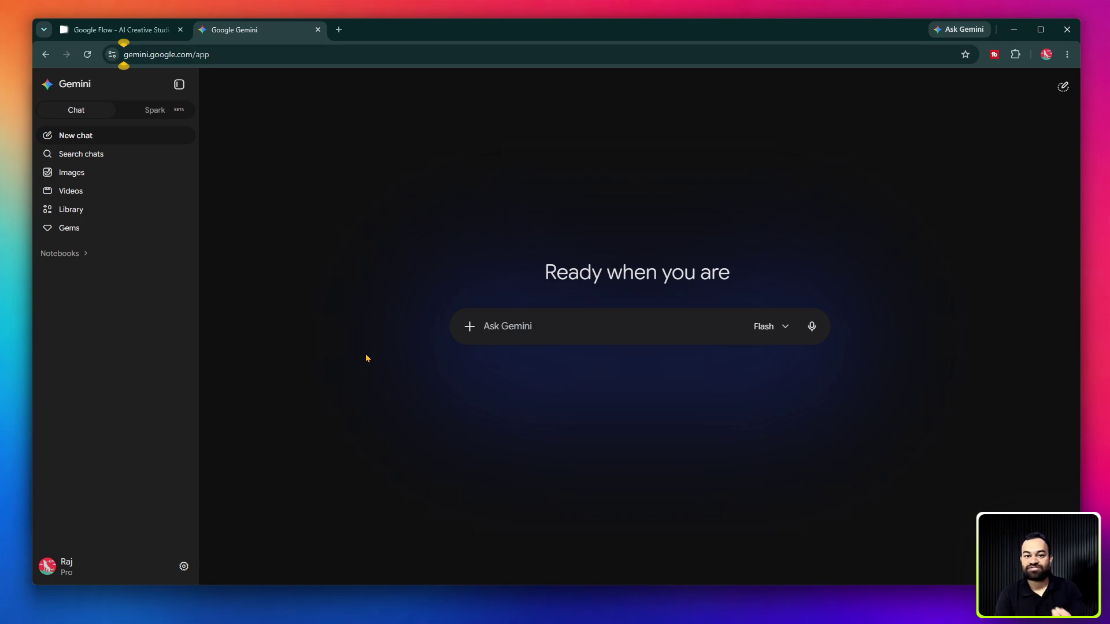
Step: Attach the saved avatar to a new chat prompt and set the prompt to create a video
click(469, 327)
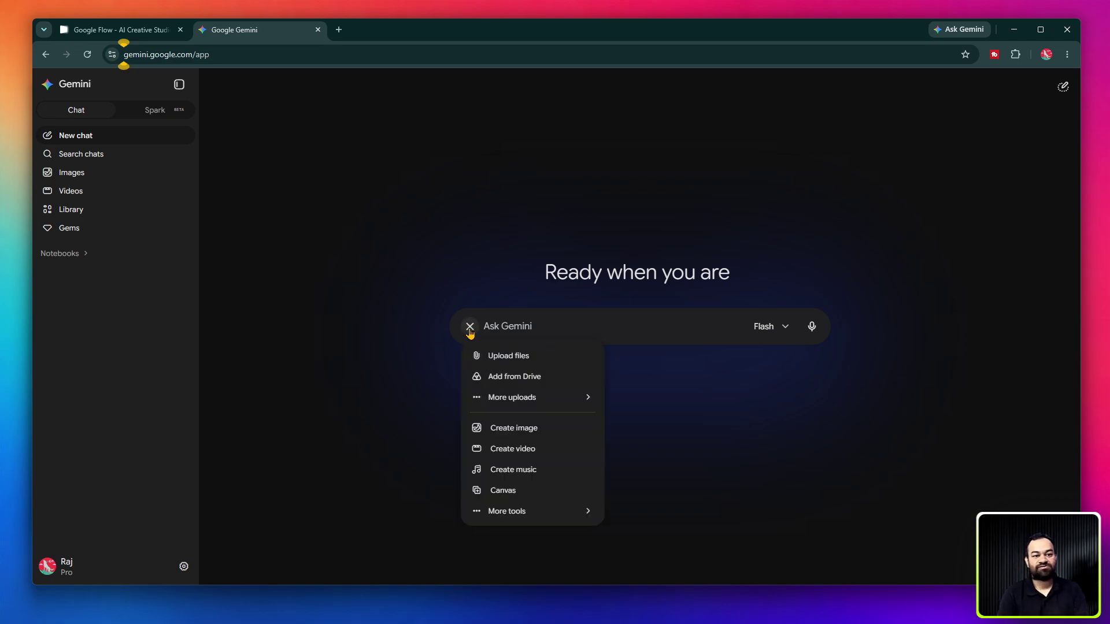
mouse_move(503, 405)
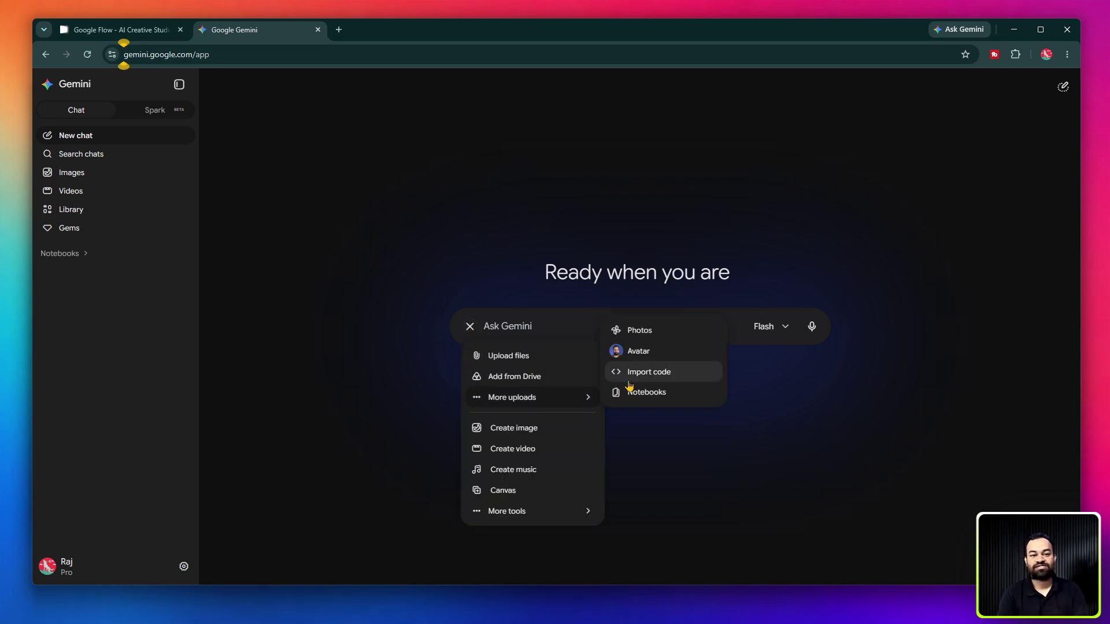
click(636, 352)
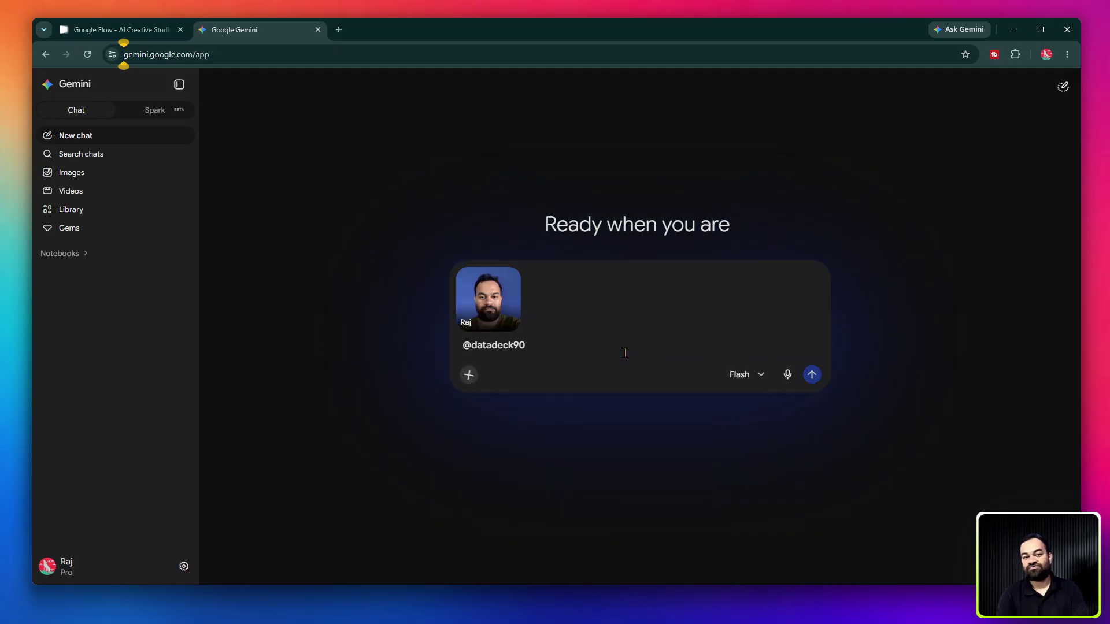
click(468, 375)
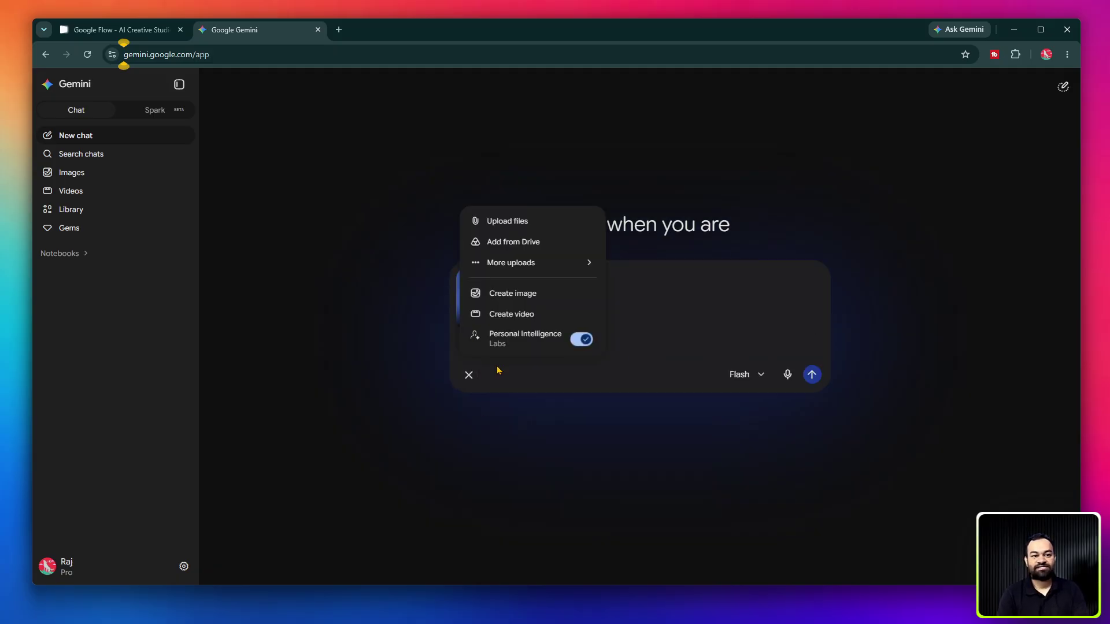
click(511, 314)
Step: Apply the Moon video template to the avatar prompt and submit it to generate the video
scroll(570, 306, down, 3)
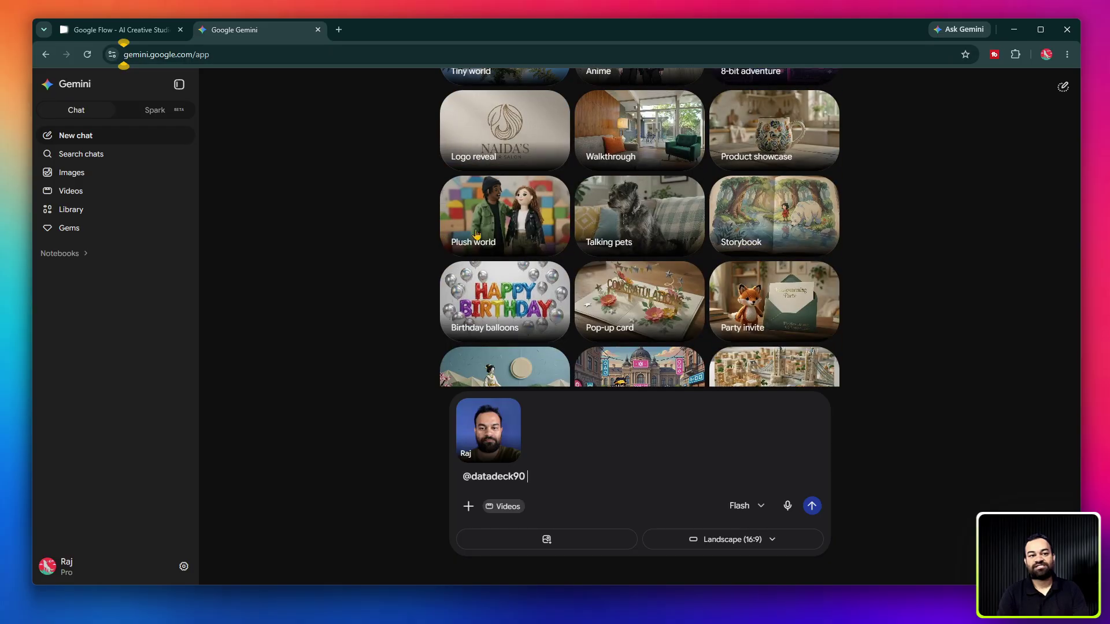
scroll(526, 221, down, 2)
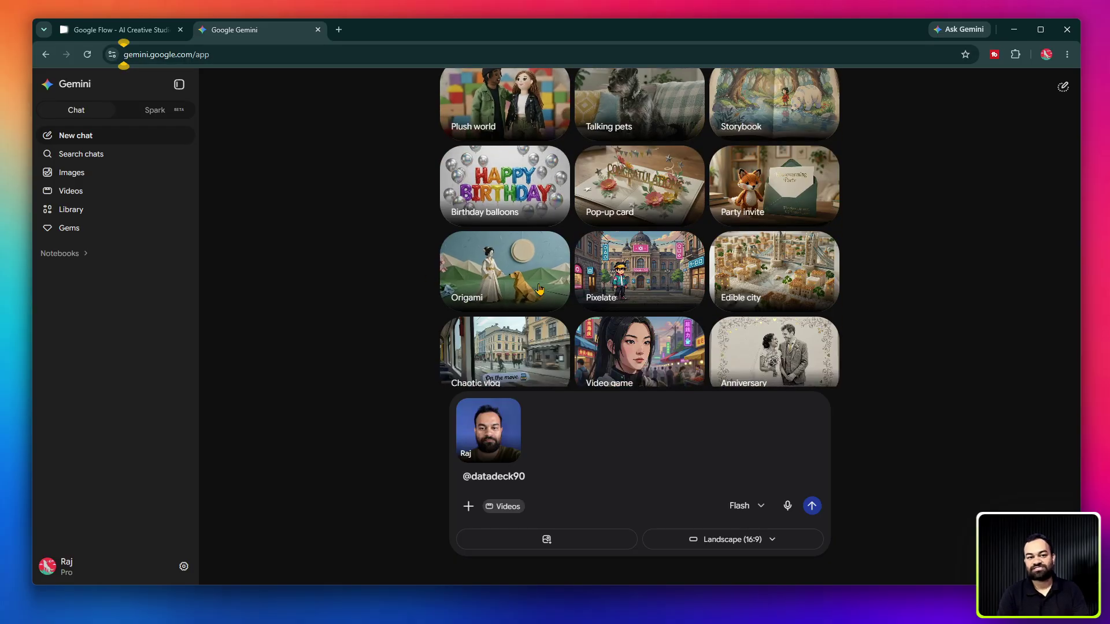
scroll(537, 289, down, 3)
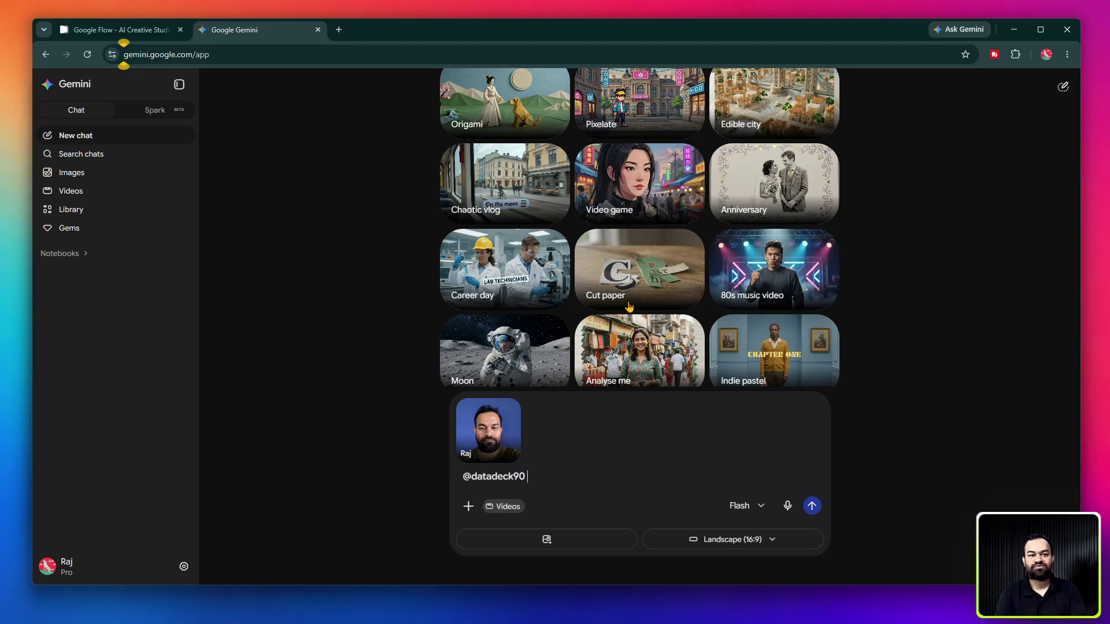
scroll(630, 306, down, 2)
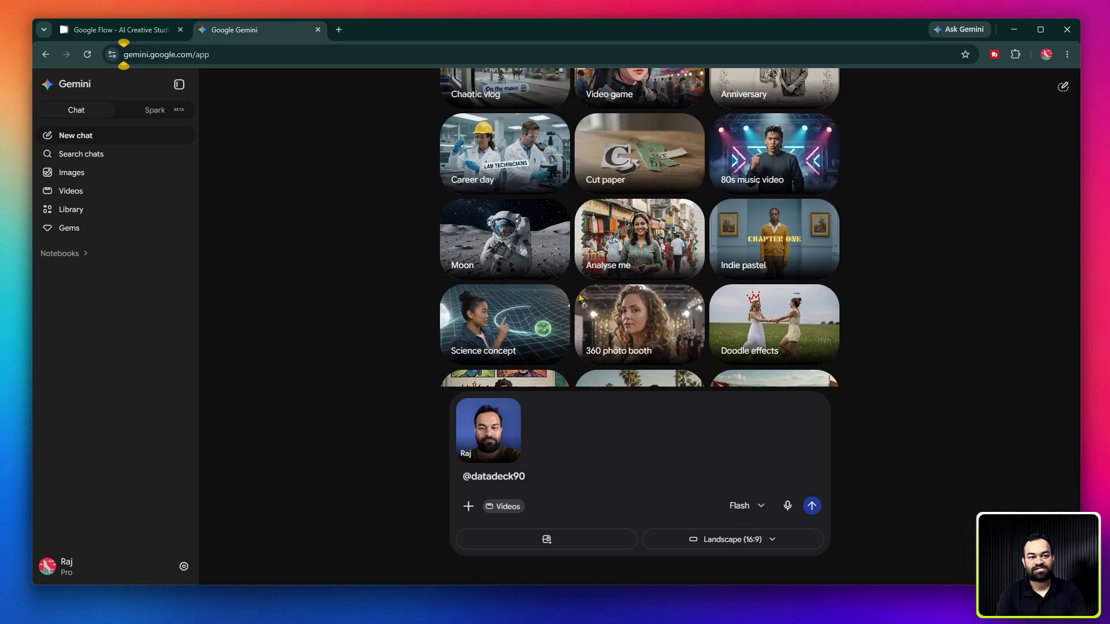
click(513, 259)
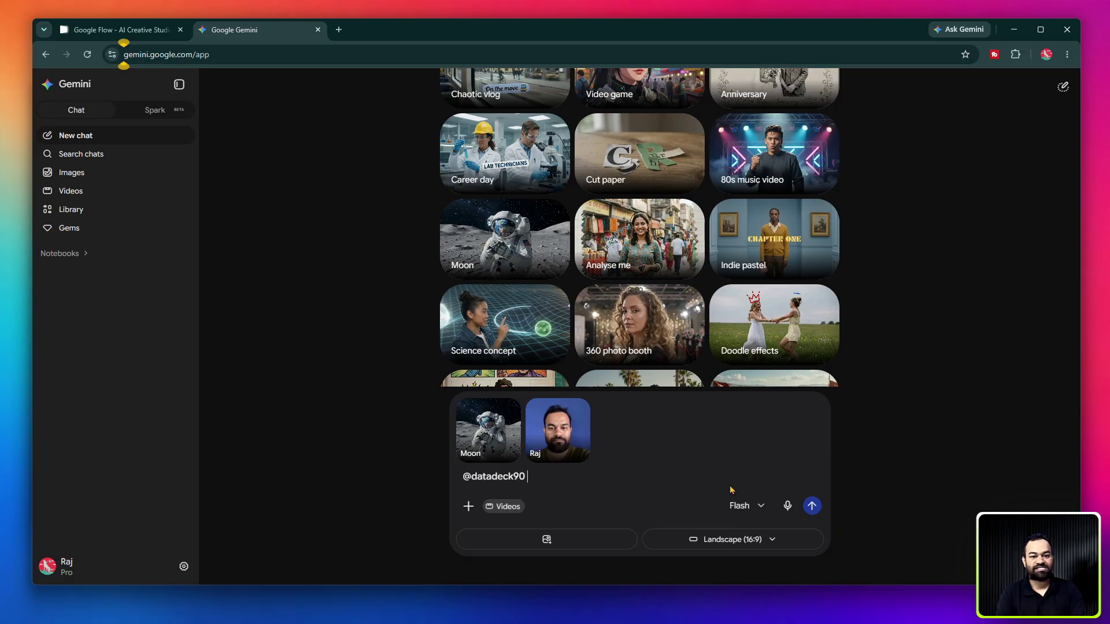
click(812, 505)
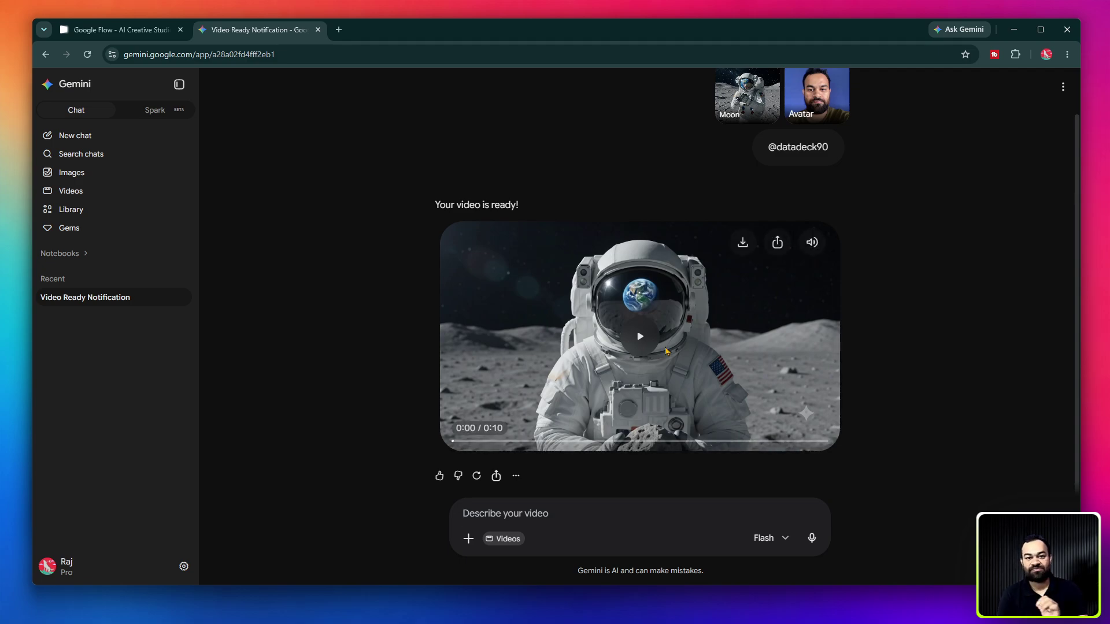
Step: Play the generated astronaut video and download it
click(643, 340)
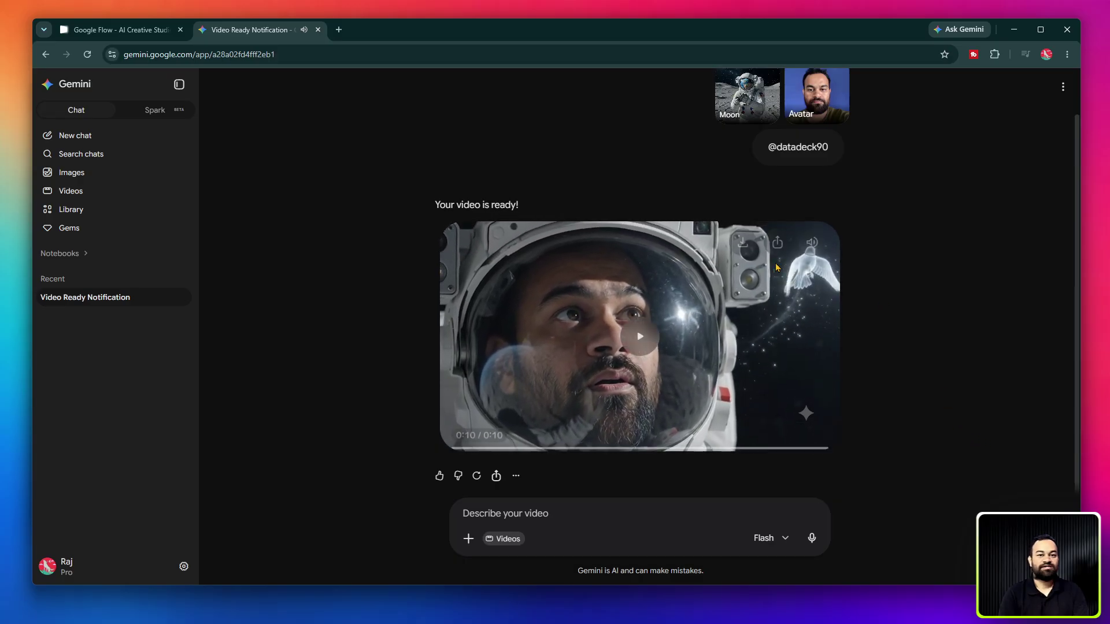
click(743, 242)
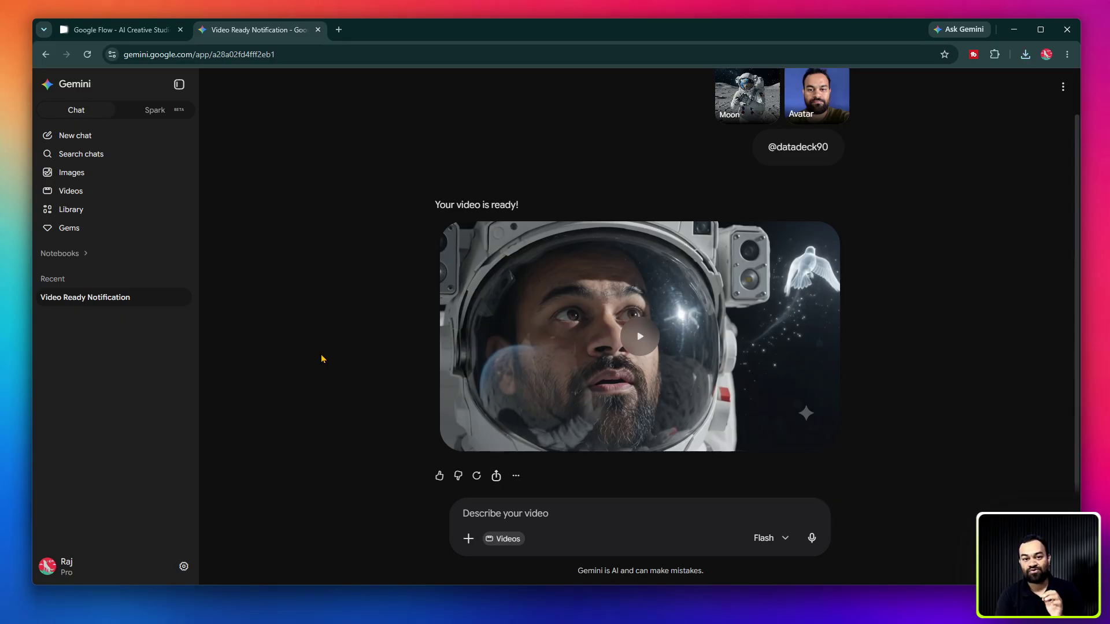
Step: Close Gemini and open the UGC Ads project in Google Flow
key(ctrl+w)
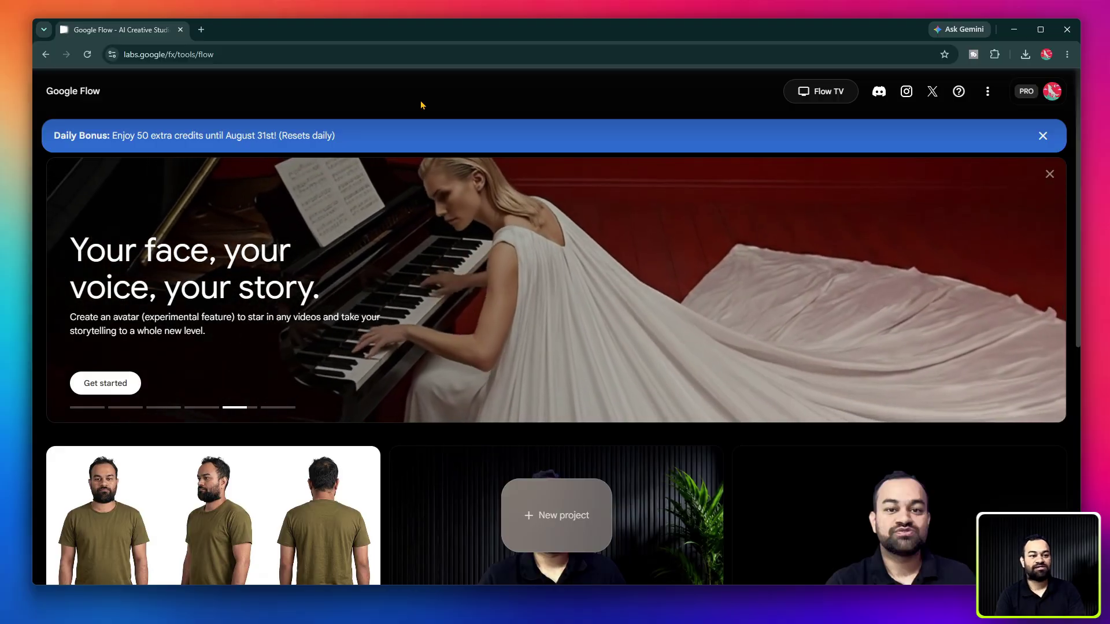
scroll(252, 477, down, 3)
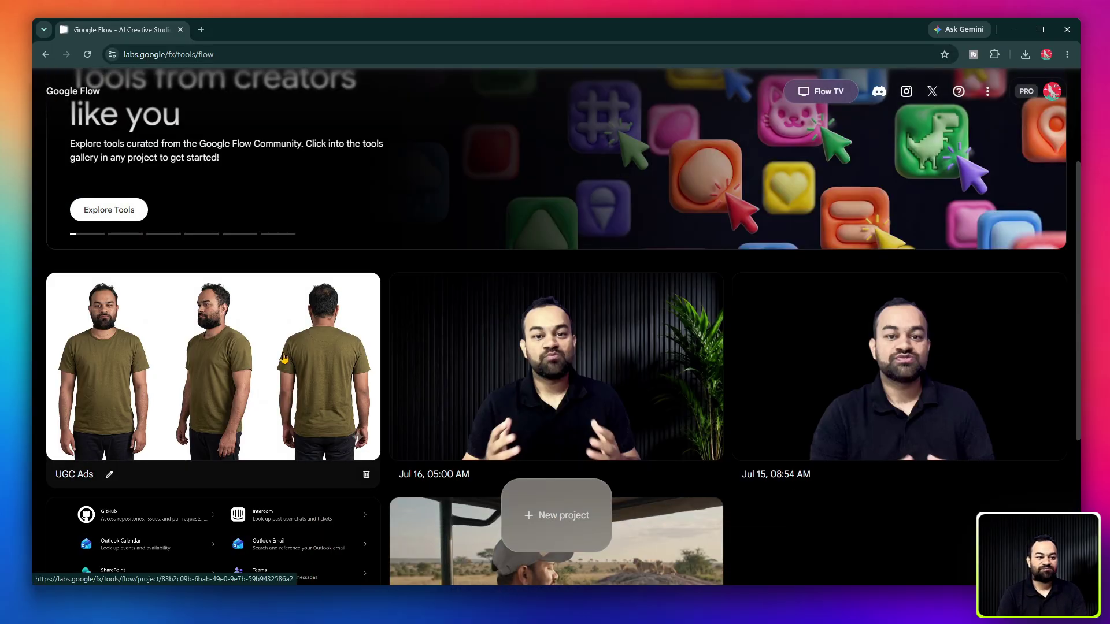
click(284, 359)
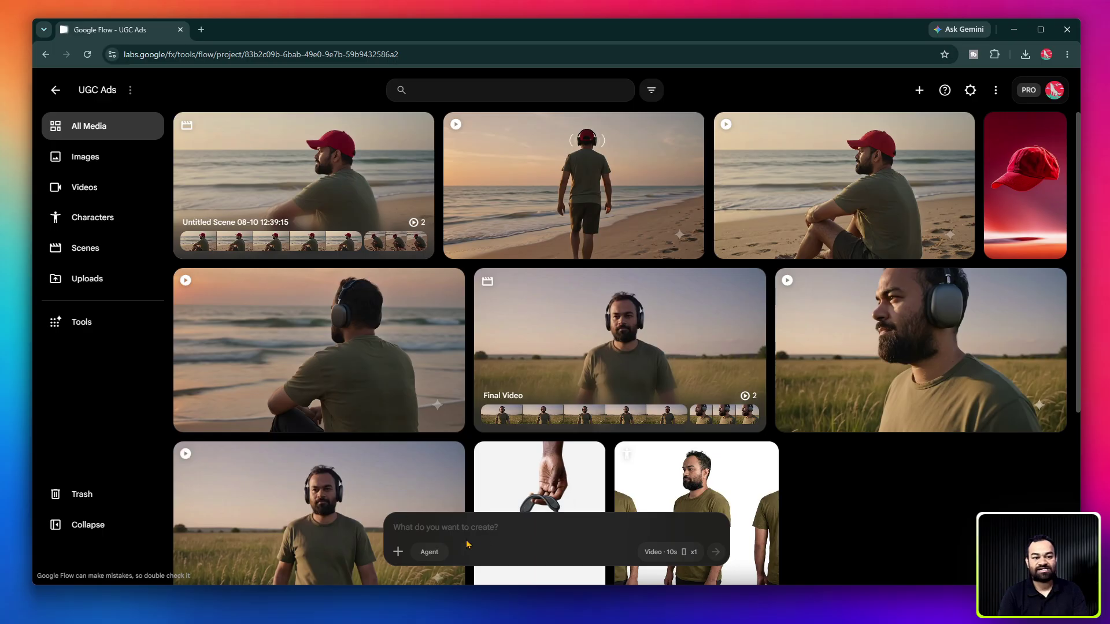
Step: Add the avatar to the project's prompt as a reference and remove it again
click(397, 552)
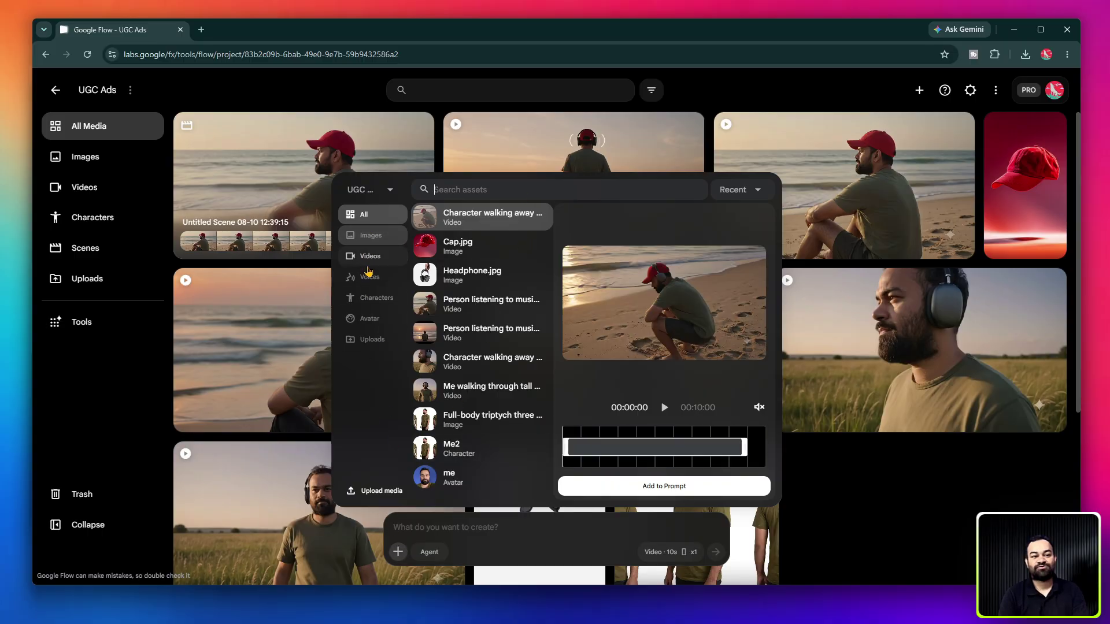
click(370, 320)
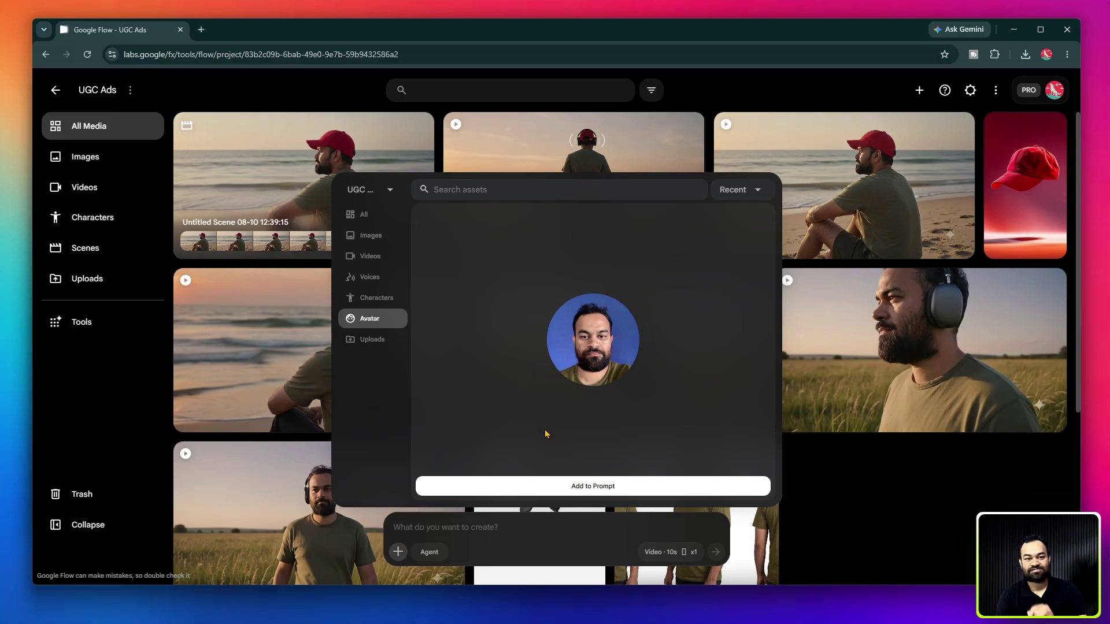
click(572, 487)
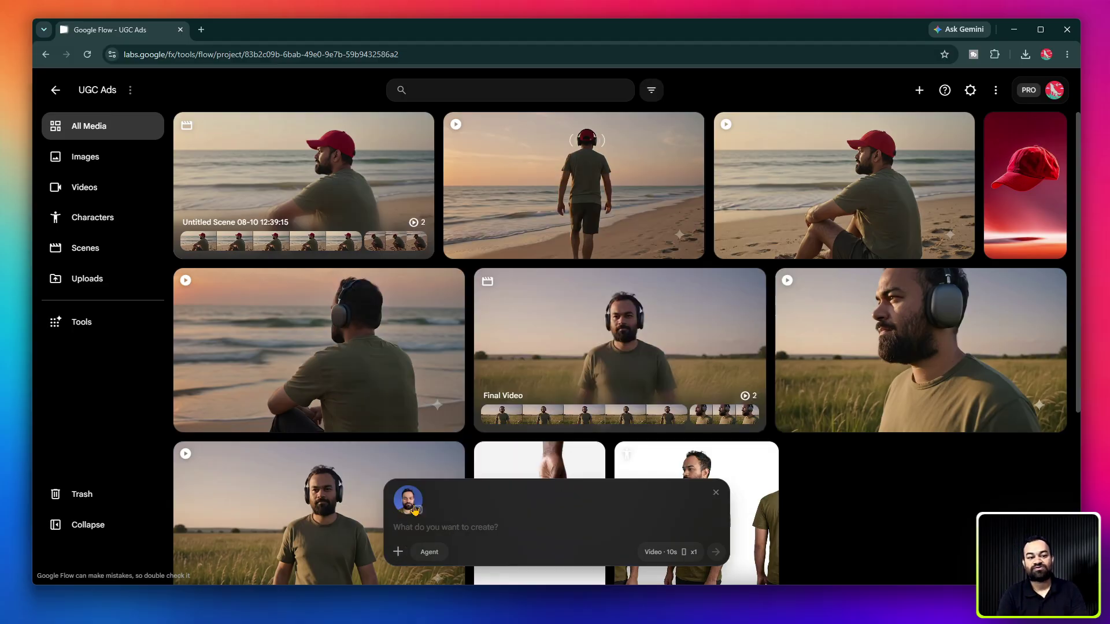
mouse_move(408, 503)
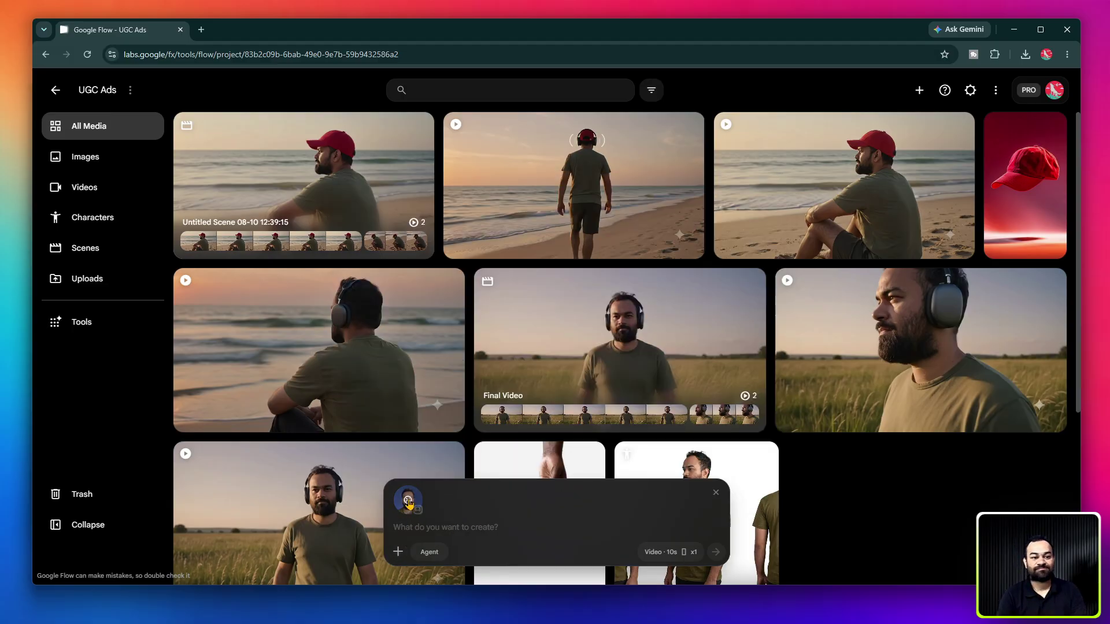
click(409, 503)
Step: Preview the Headphone.jpg and full-body triptych images among the project's image assets
click(398, 552)
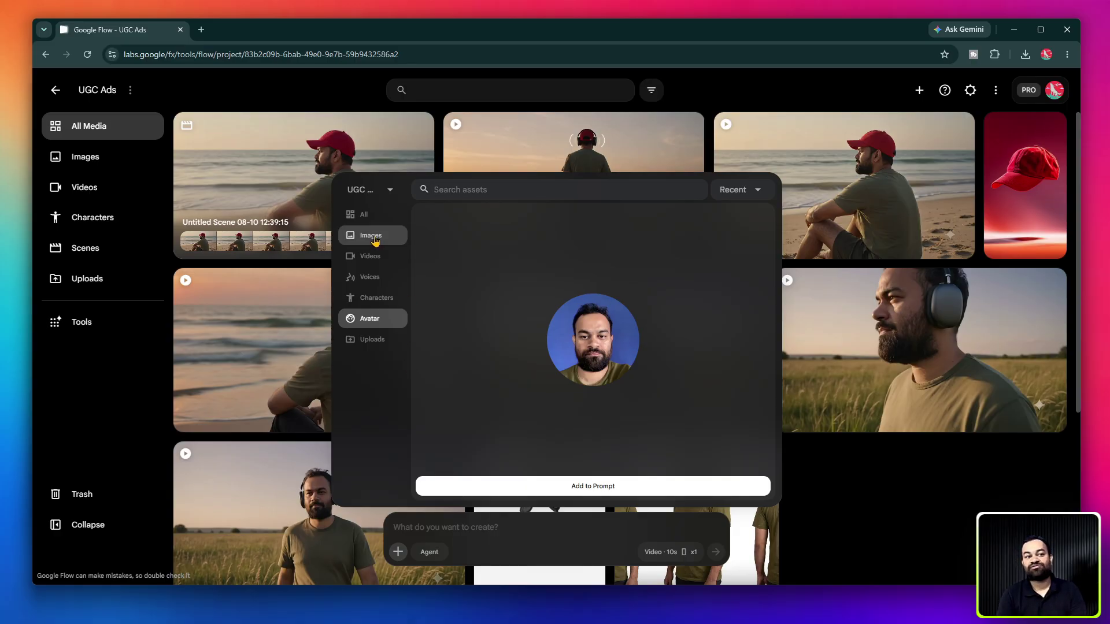
click(375, 240)
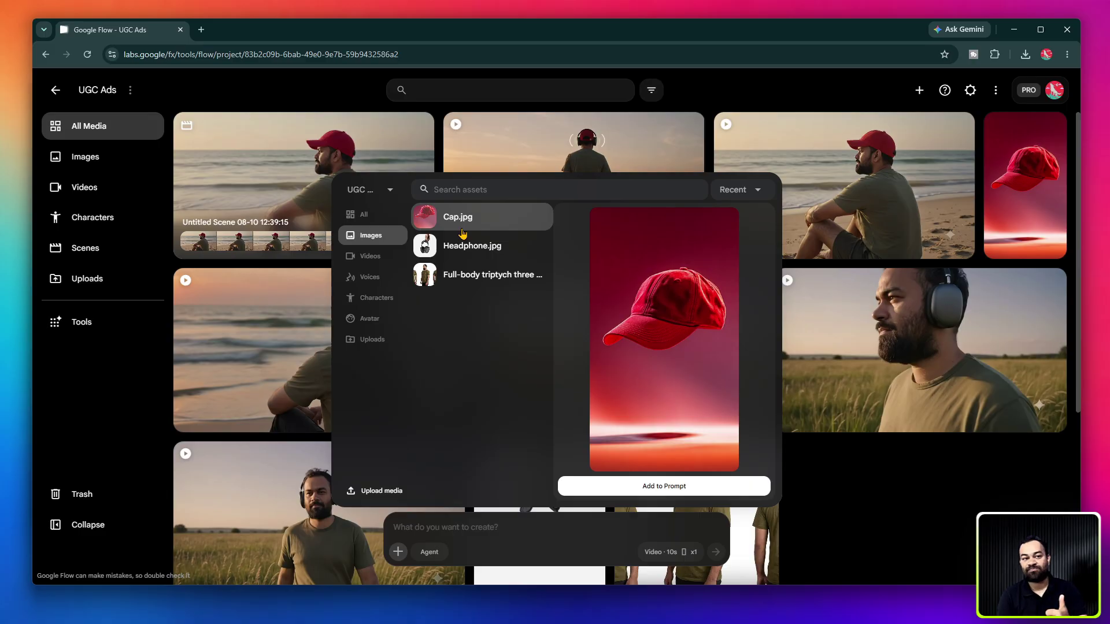
click(461, 245)
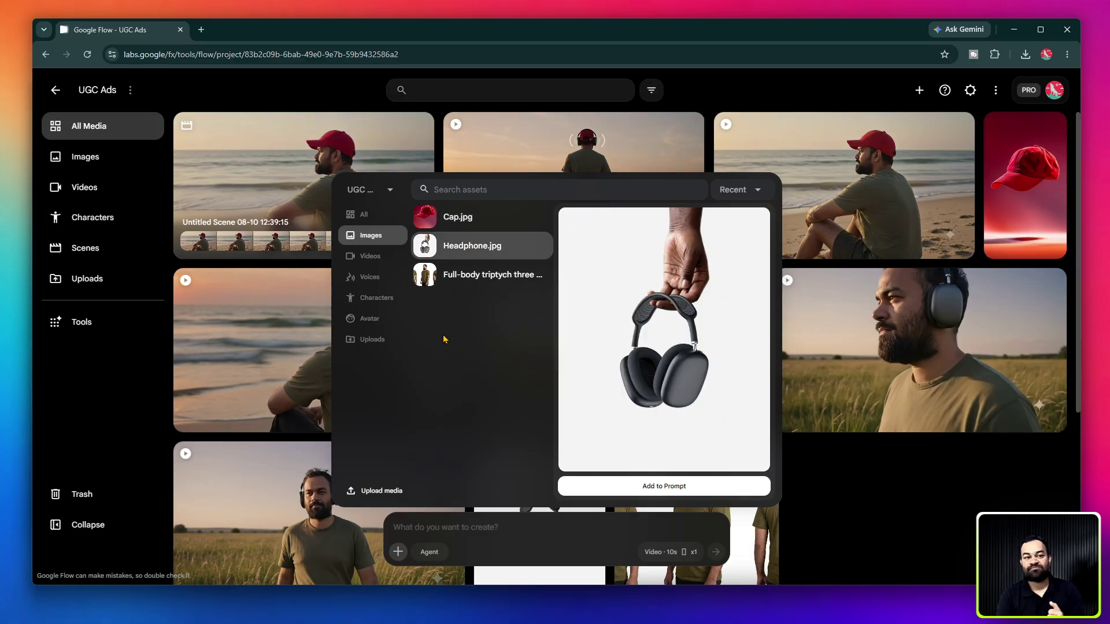
click(476, 280)
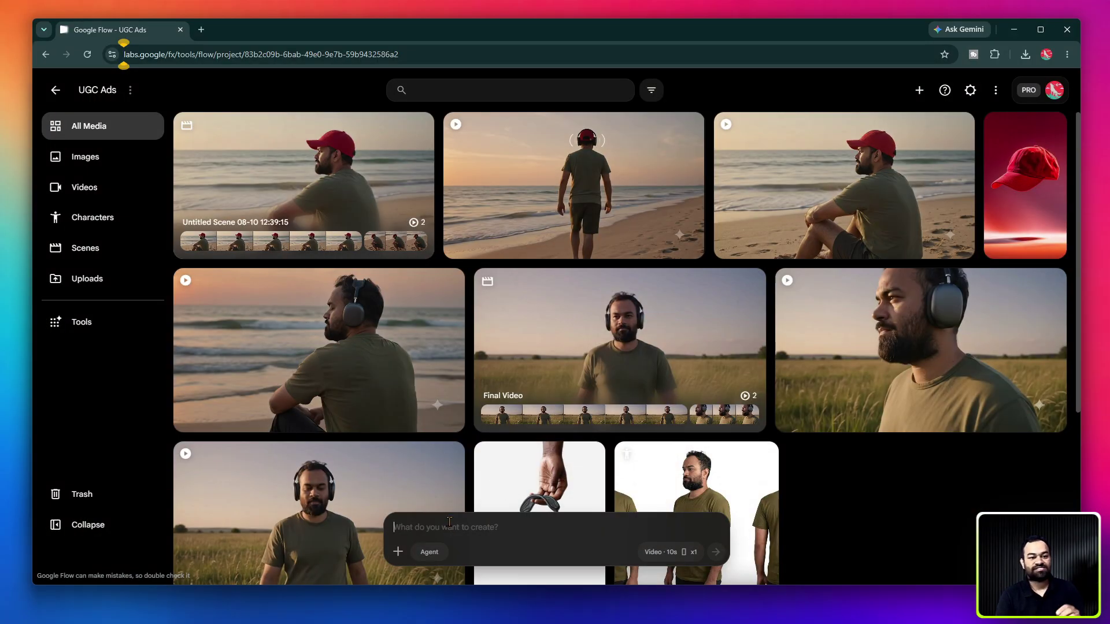
Step: Enter a video prompt: character walking through tall grass towards the camera wearing the product headphones, clear sunset sky, quick halfway zoom into the headphones, person humming
text(Use (Character/avatar) walking through tall grass towards the camera wearing these head phones (Product Image) make the sky a clear evening with the sun setting. Zoom the camera quickly into the headphones halfway through the video duration. Make sure that person is humming to the music he is listening to)
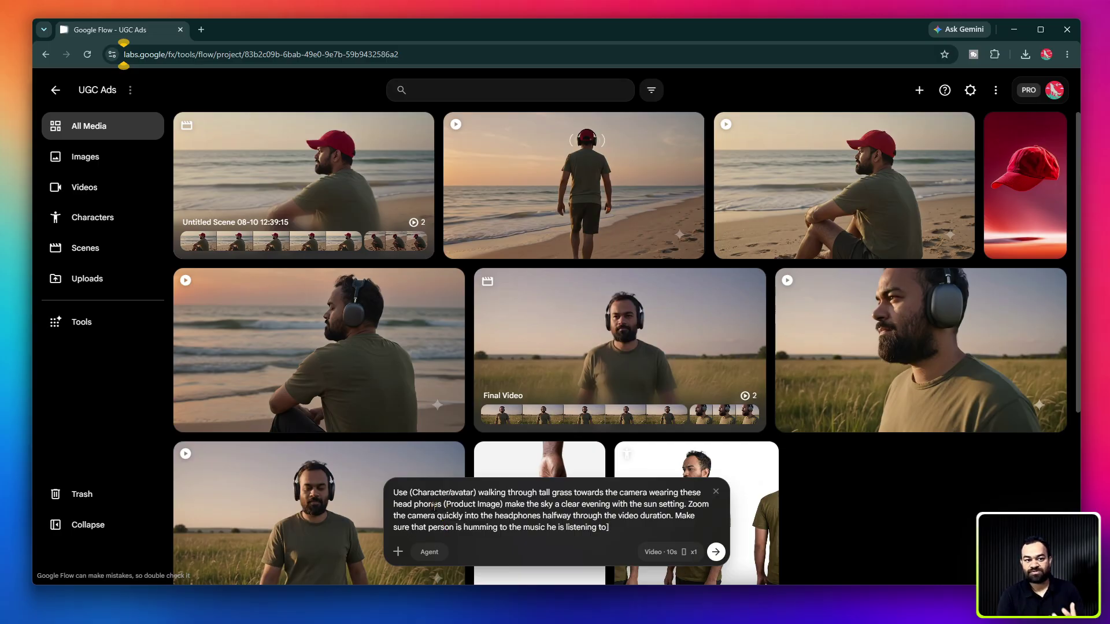
Step: Review the prompt's wording on character, product, sky, camera zoom and humming, and look over the project's reference media
drag(397, 495, 635, 492)
click(465, 504)
click(558, 511)
click(568, 514)
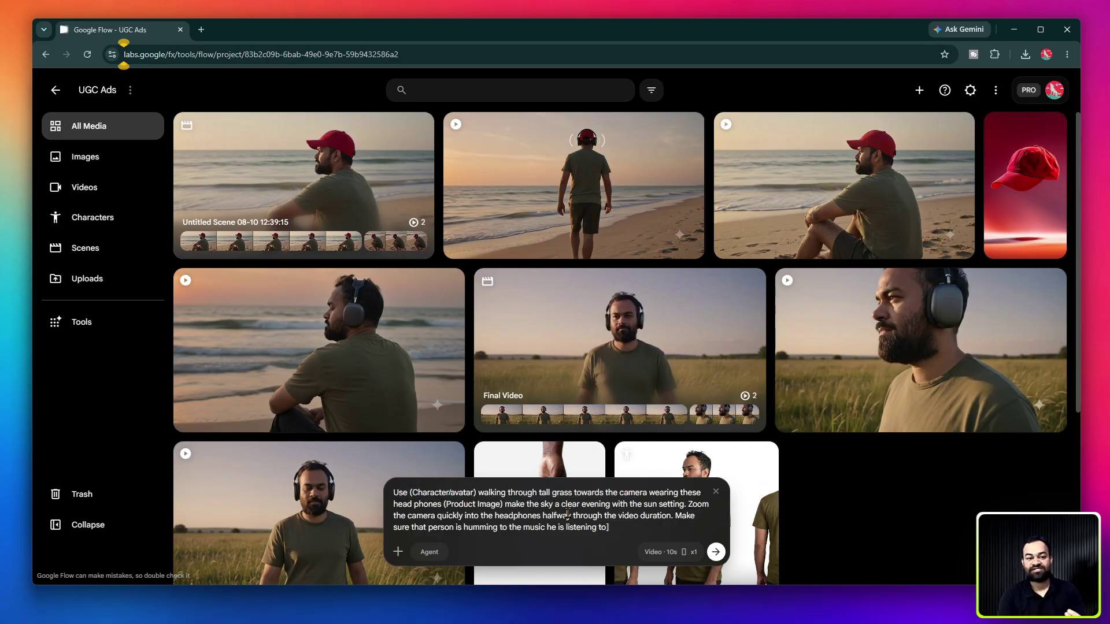
drag(415, 504, 637, 505)
click(497, 504)
click(580, 526)
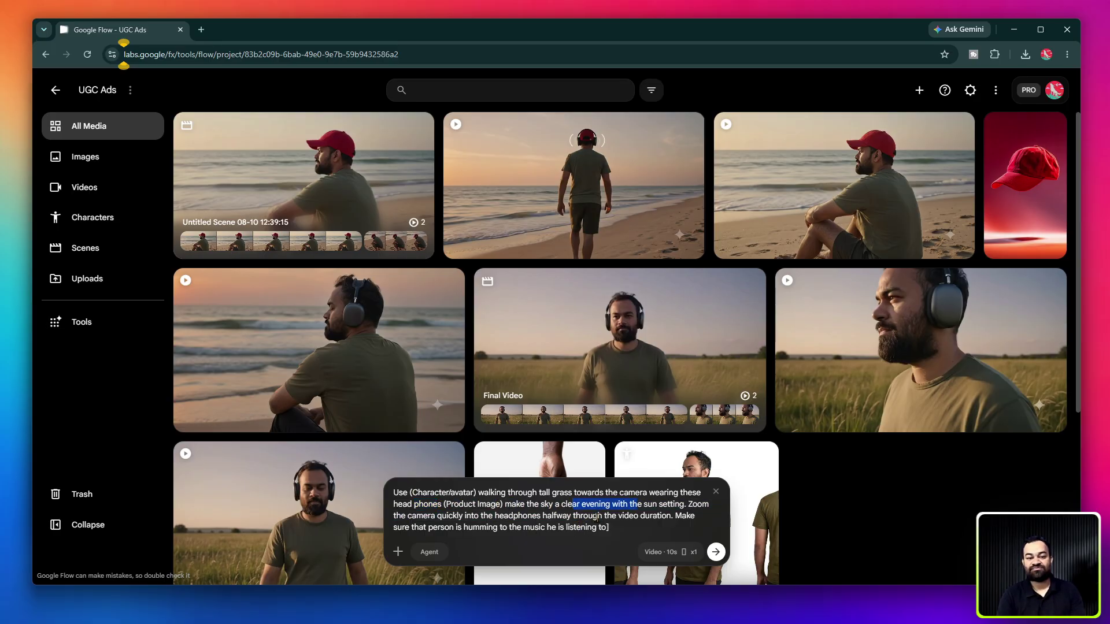
click(537, 529)
drag(416, 515, 637, 515)
click(505, 525)
click(620, 525)
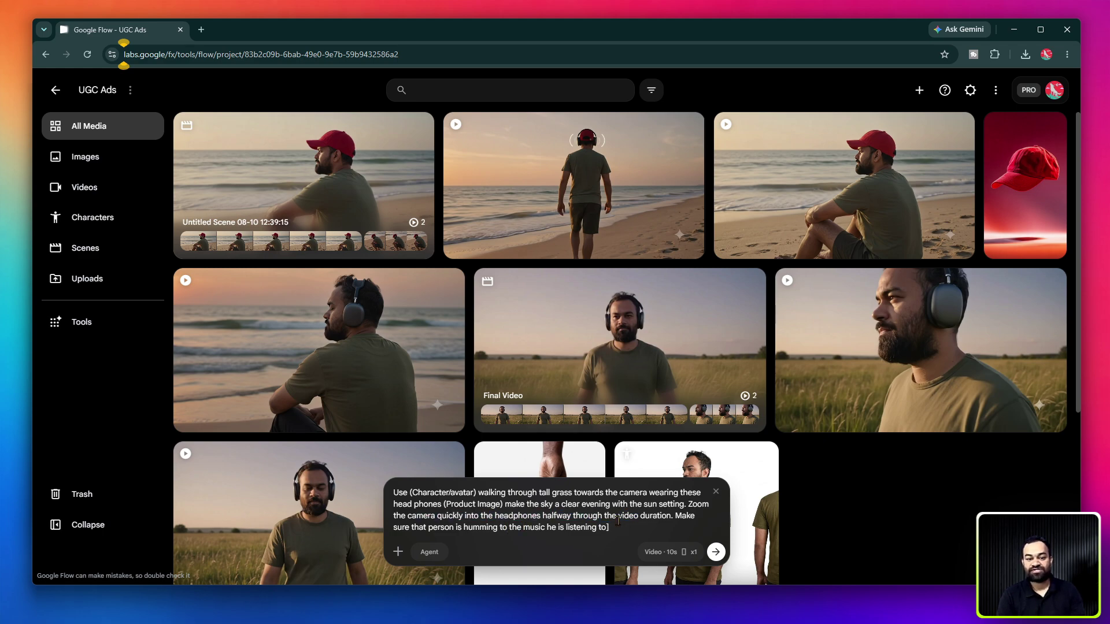
drag(388, 529, 558, 529)
click(539, 530)
click(535, 537)
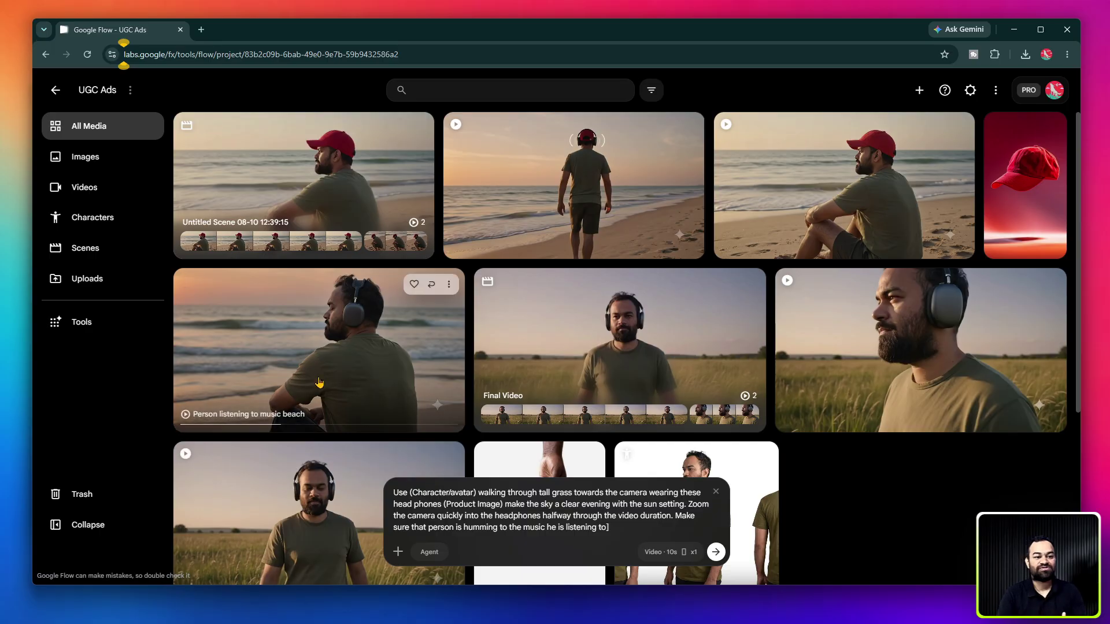
scroll(312, 373, down, 3)
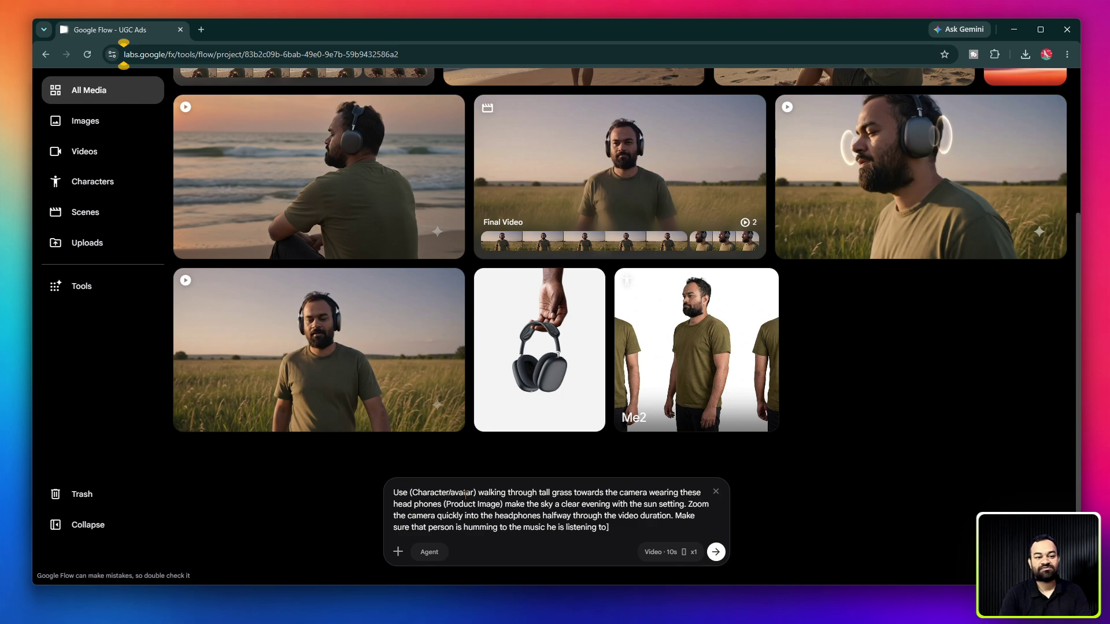
Step: Replace the prompt's Character/avatar placeholder with a reference to the avatar "me"
drag(474, 492, 414, 489)
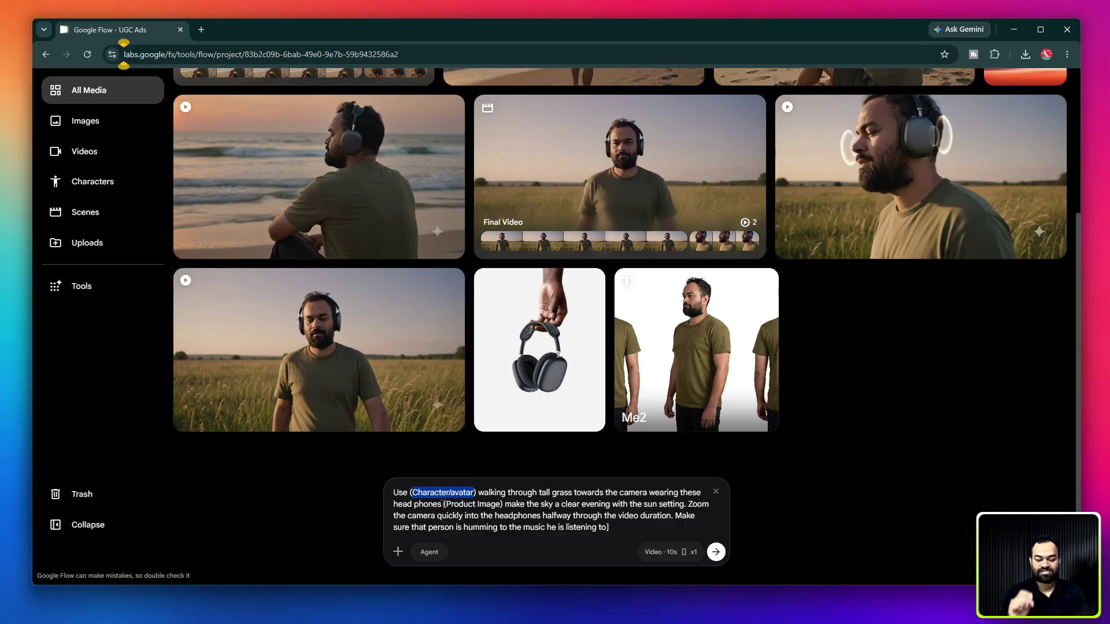
key(BackSpace)
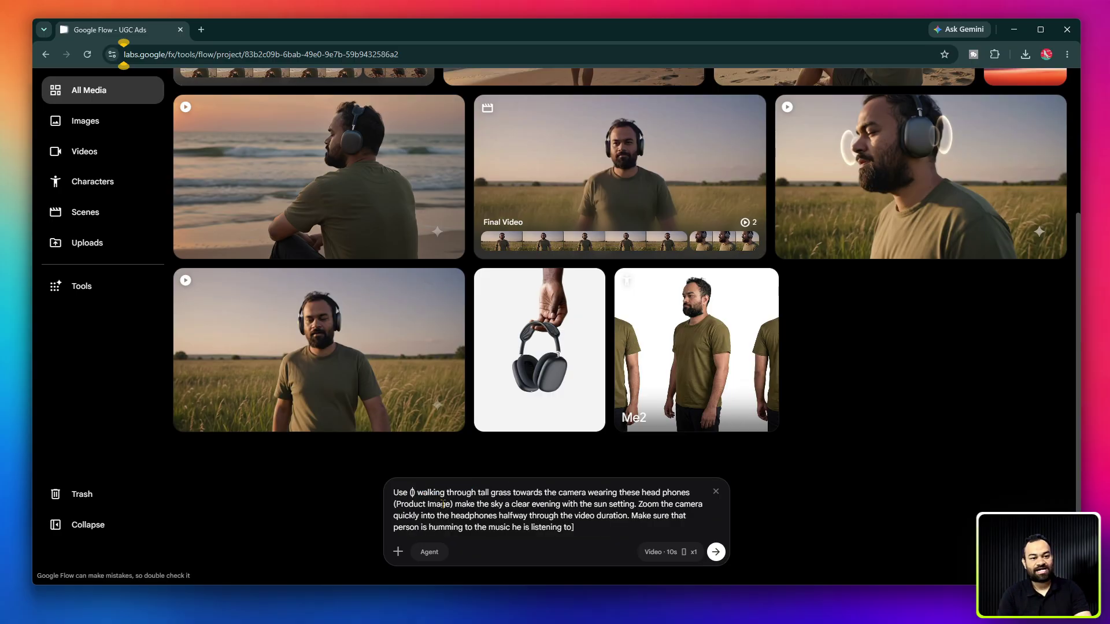
text(@)
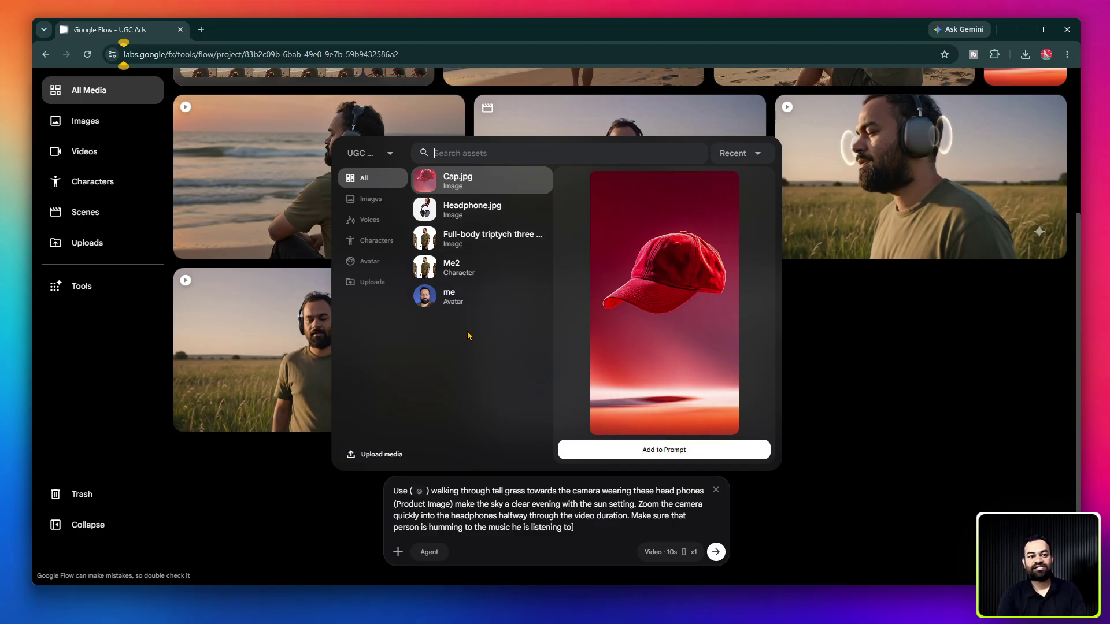
click(456, 303)
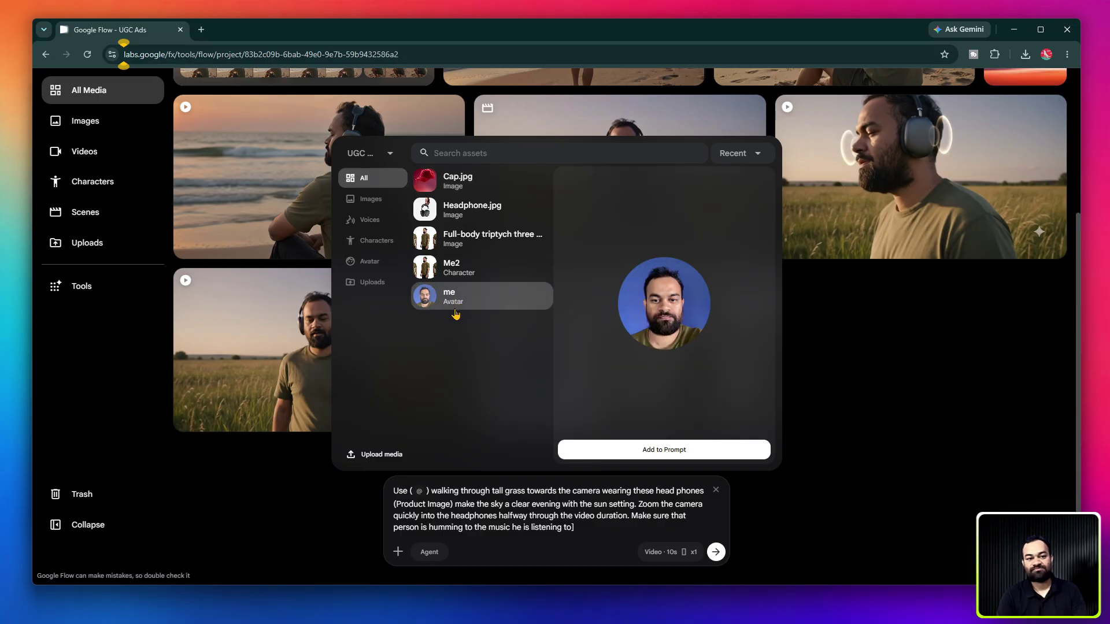
click(646, 456)
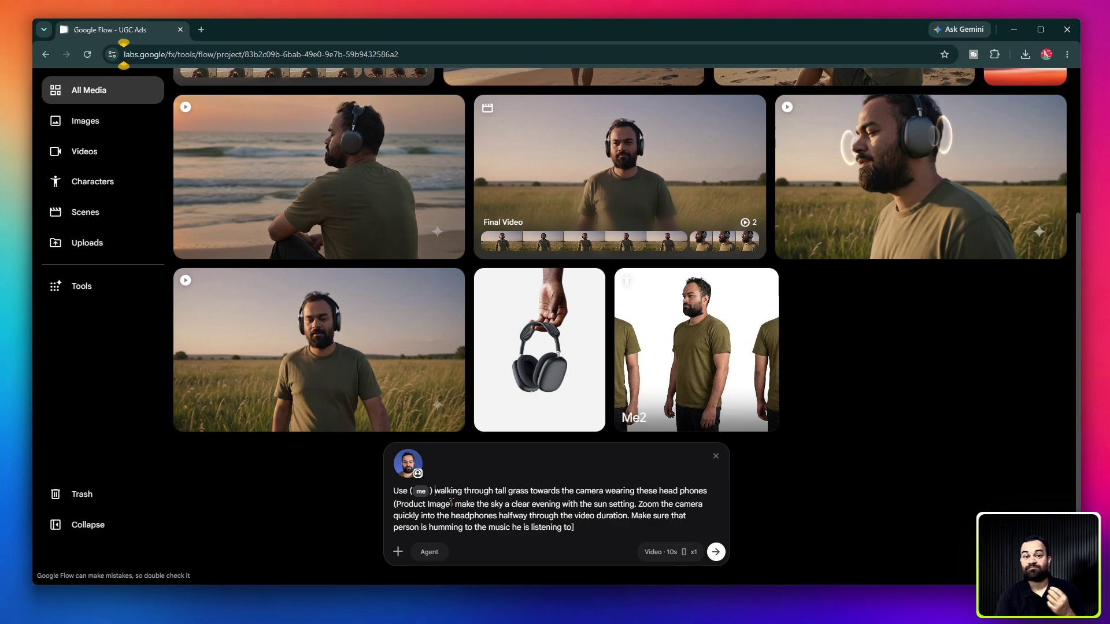
Step: Replace the prompt's Product Image placeholder with a reference to Headphone.jpg
drag(450, 503, 401, 502)
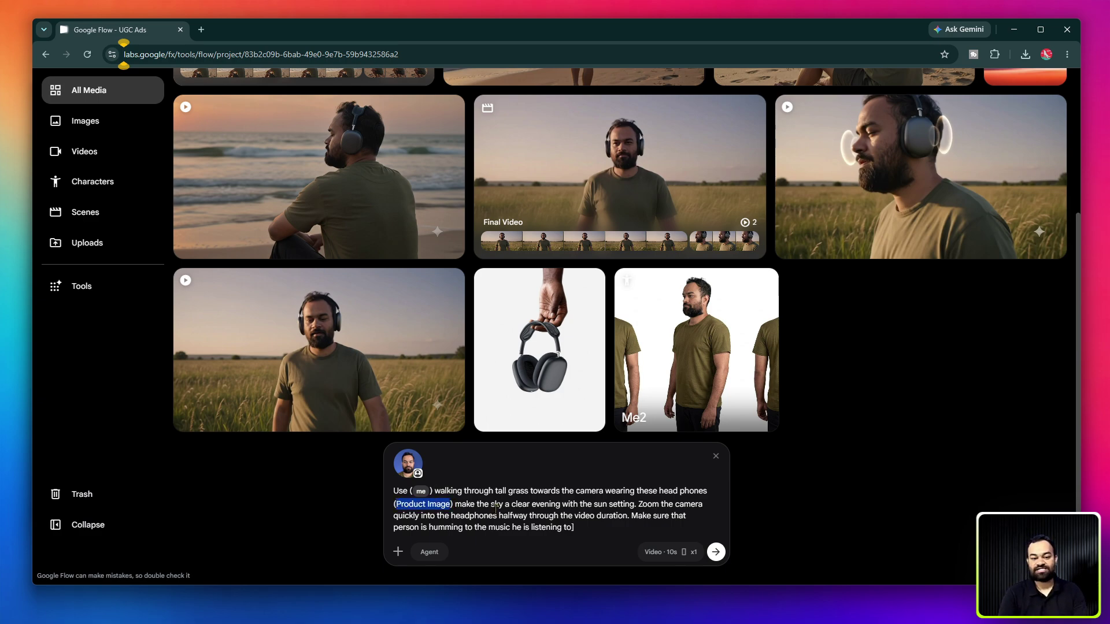
key(BackSpace)
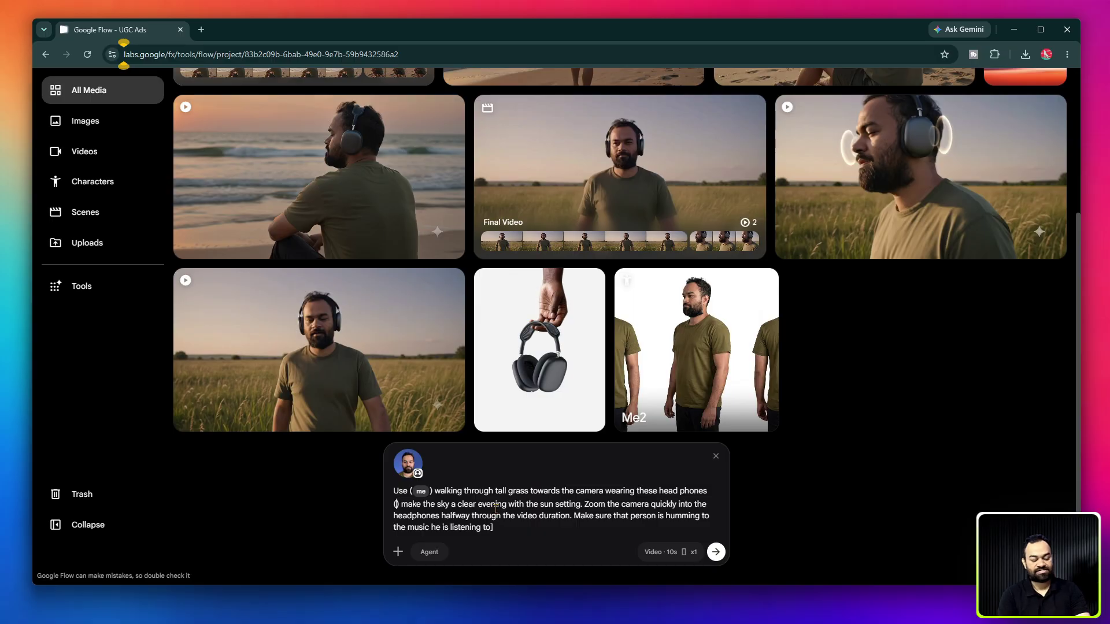
text(@)
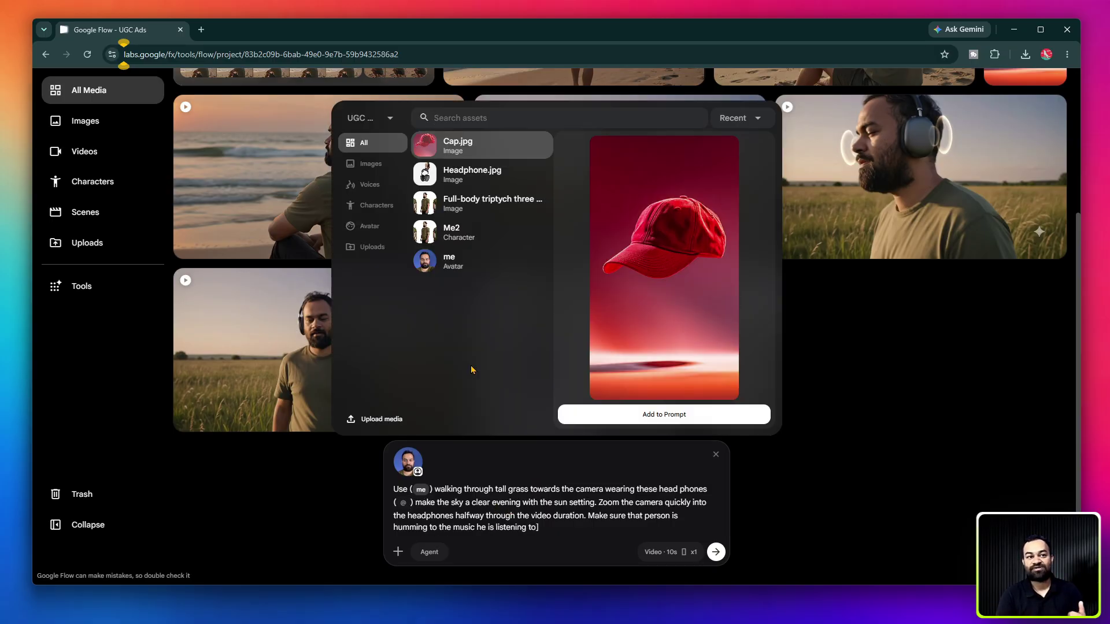
click(467, 184)
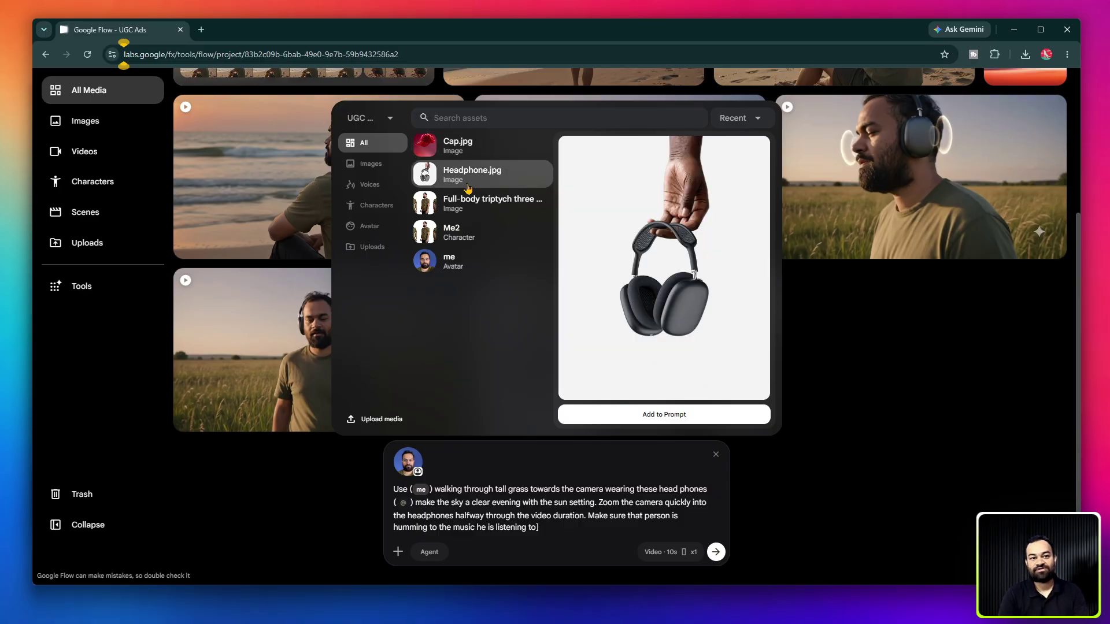
click(627, 417)
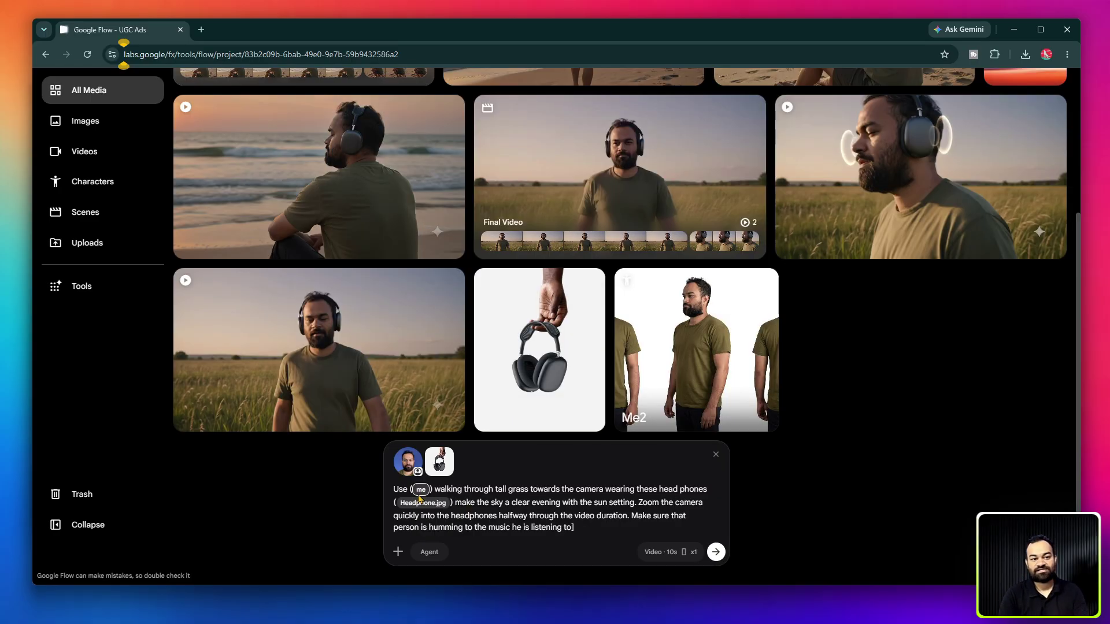
drag(393, 488, 590, 515)
click(569, 512)
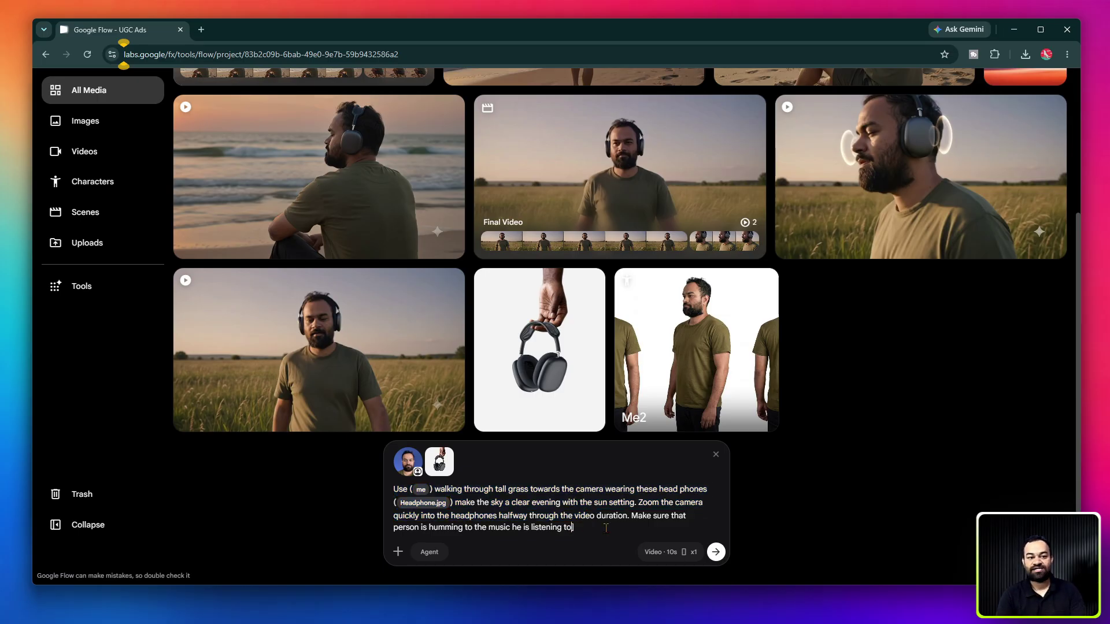
Step: Review the video generation settings, trying the 16:9 aspect ratio before restoring 9:16, and look over the available models
click(667, 552)
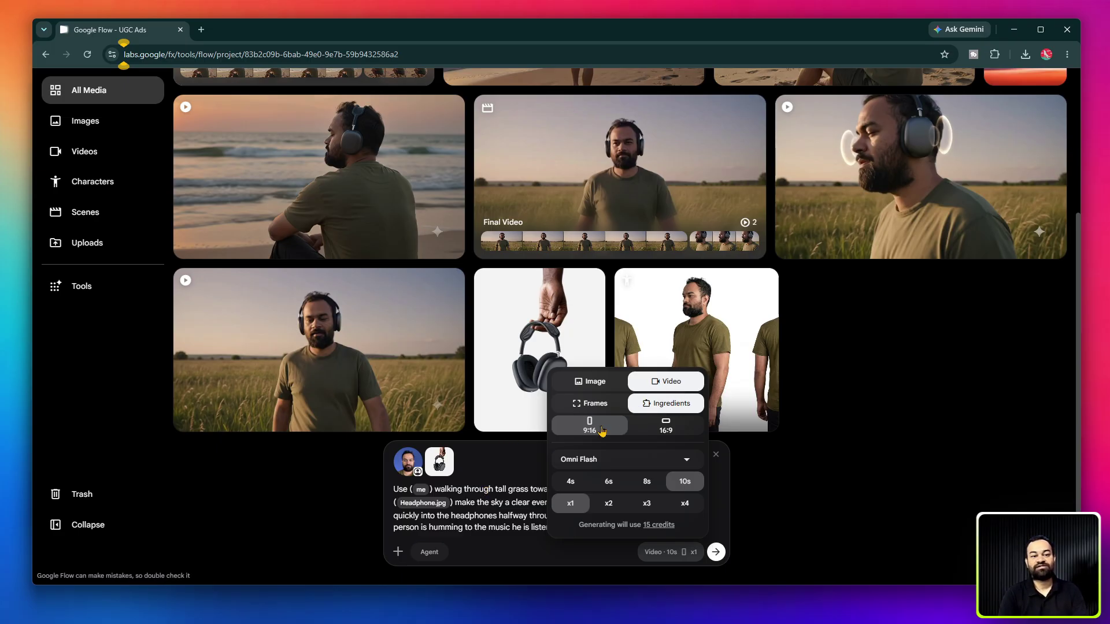
click(647, 433)
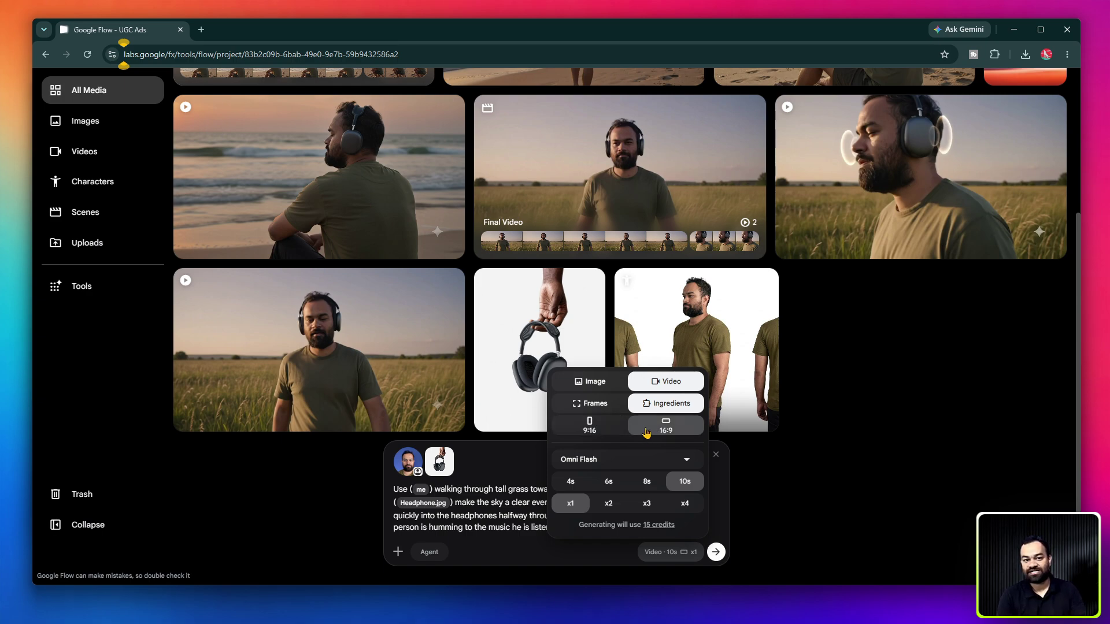
click(601, 431)
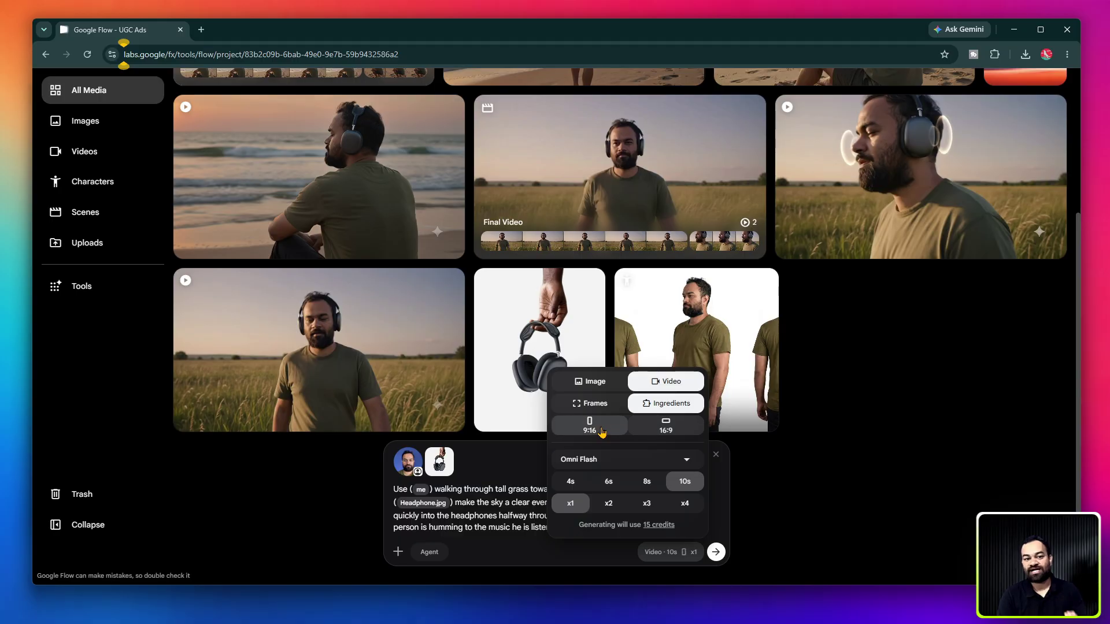
click(623, 470)
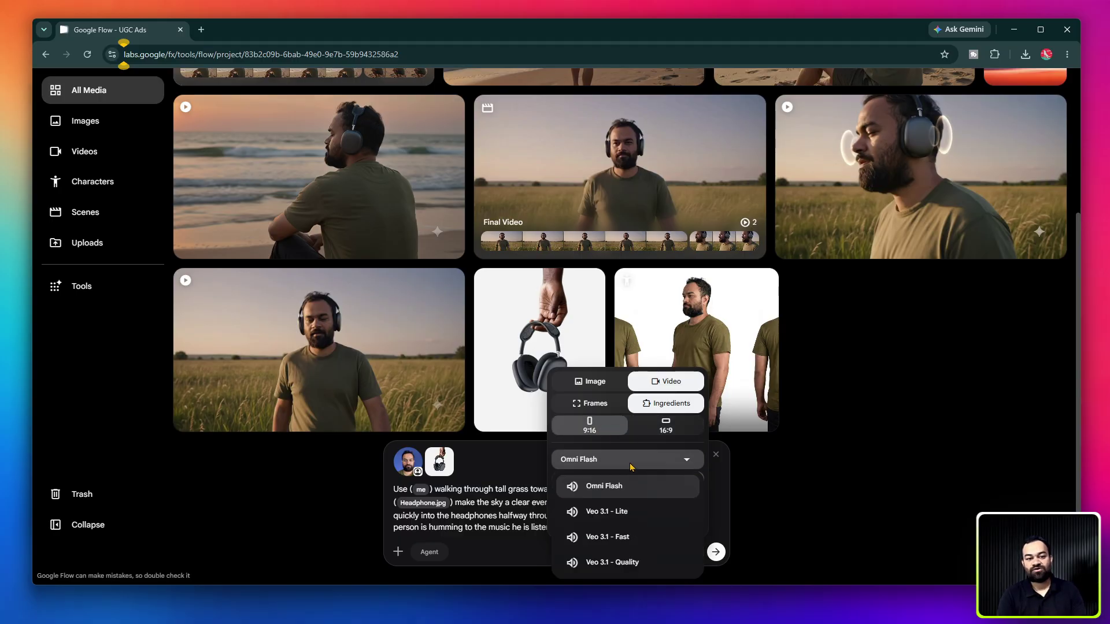
click(557, 447)
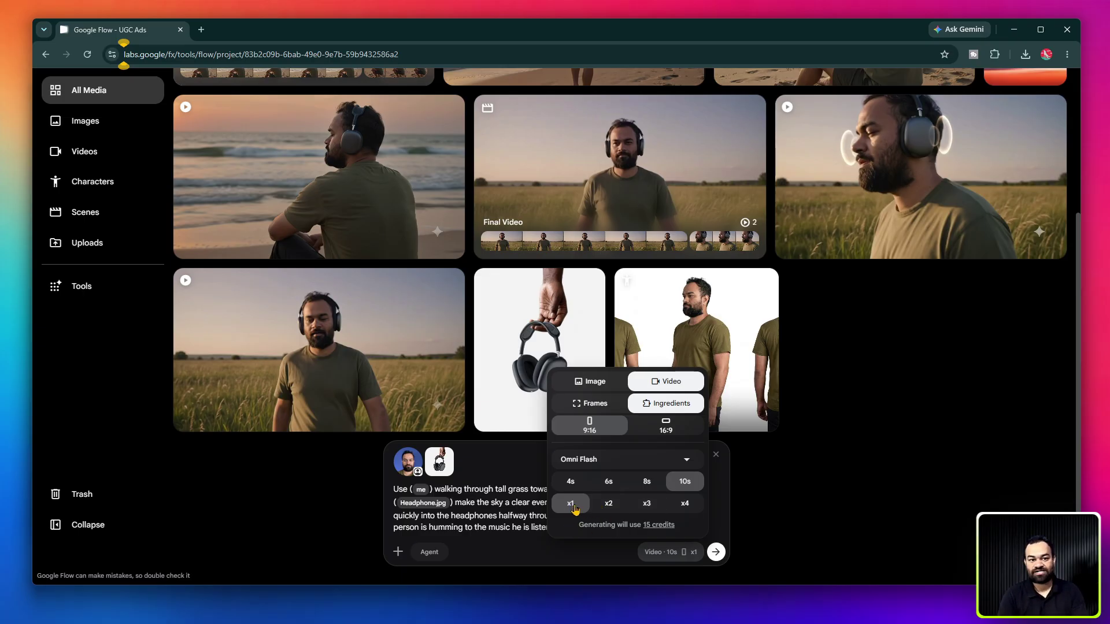
click(515, 498)
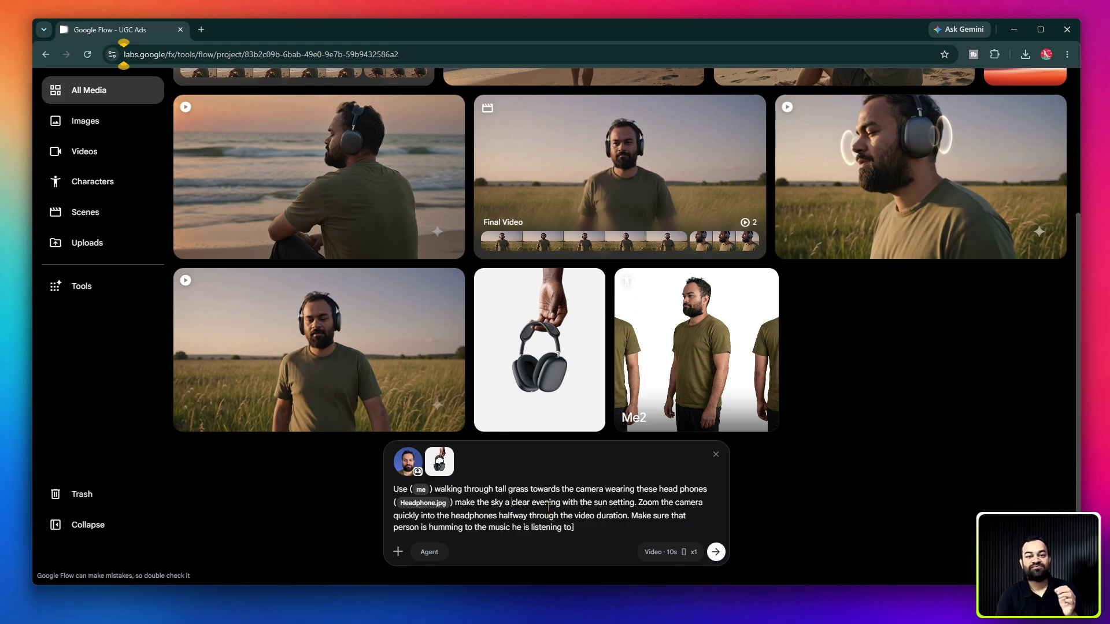
Step: Play the generated video of the avatar walking through tall grass and return to the project's media
click(243, 358)
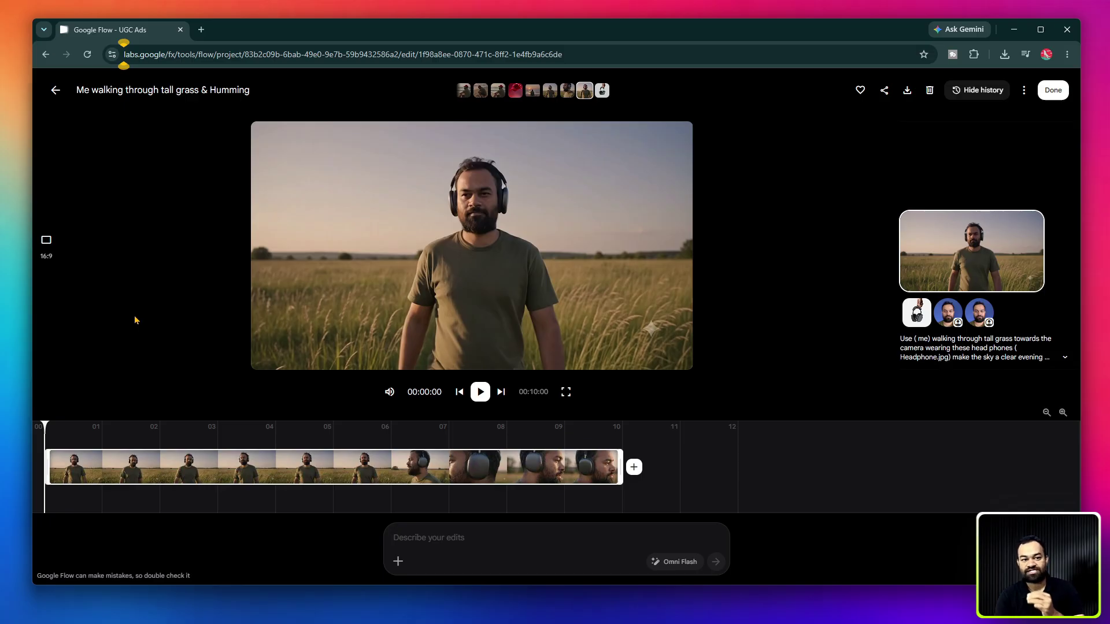
click(481, 395)
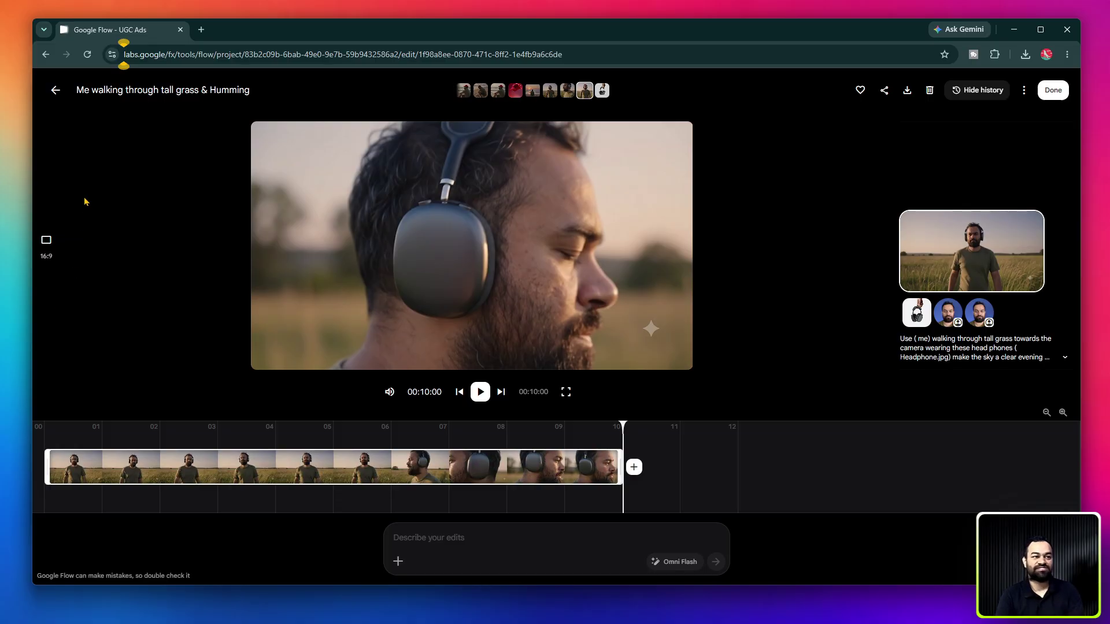
click(56, 90)
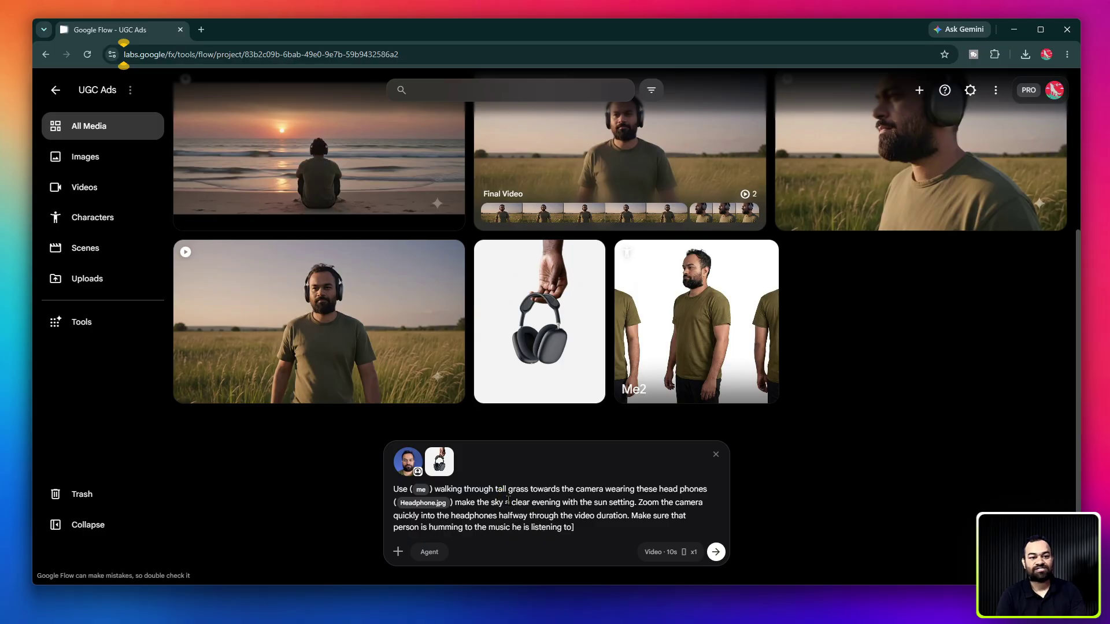
Step: In the tall-grass video, enter an edit prompt to continue with the character walking off into the distance, small sound waves emitting from the headphones
click(364, 309)
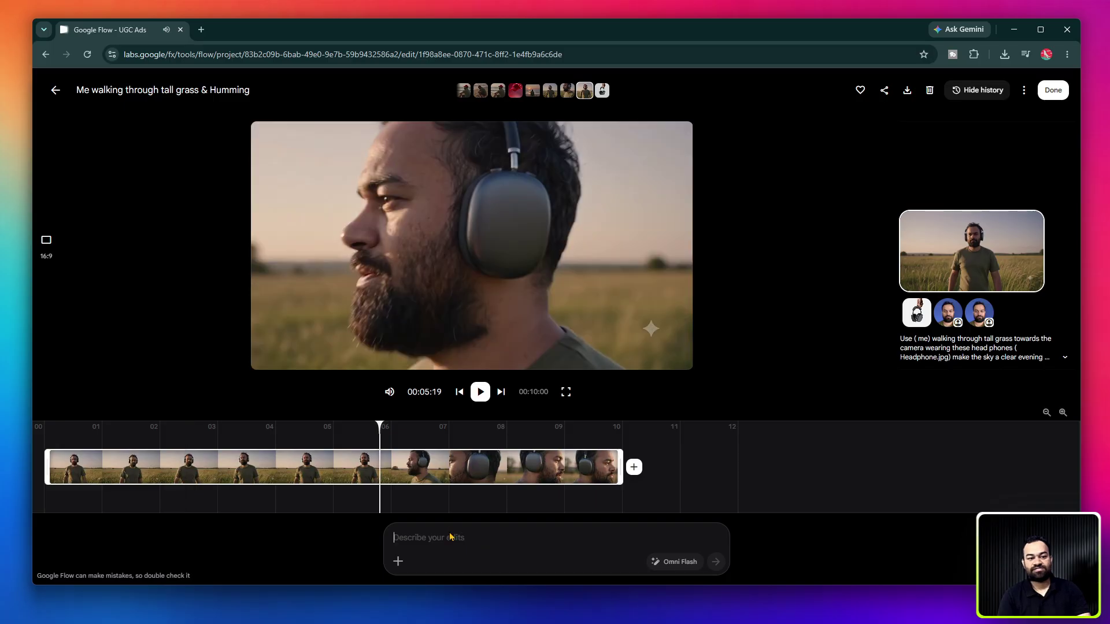
text(Continue from this video and create a scene that has this character walking off into the distance away from the camera. Show small sound waves emitting from the headphones the character is wearing.)
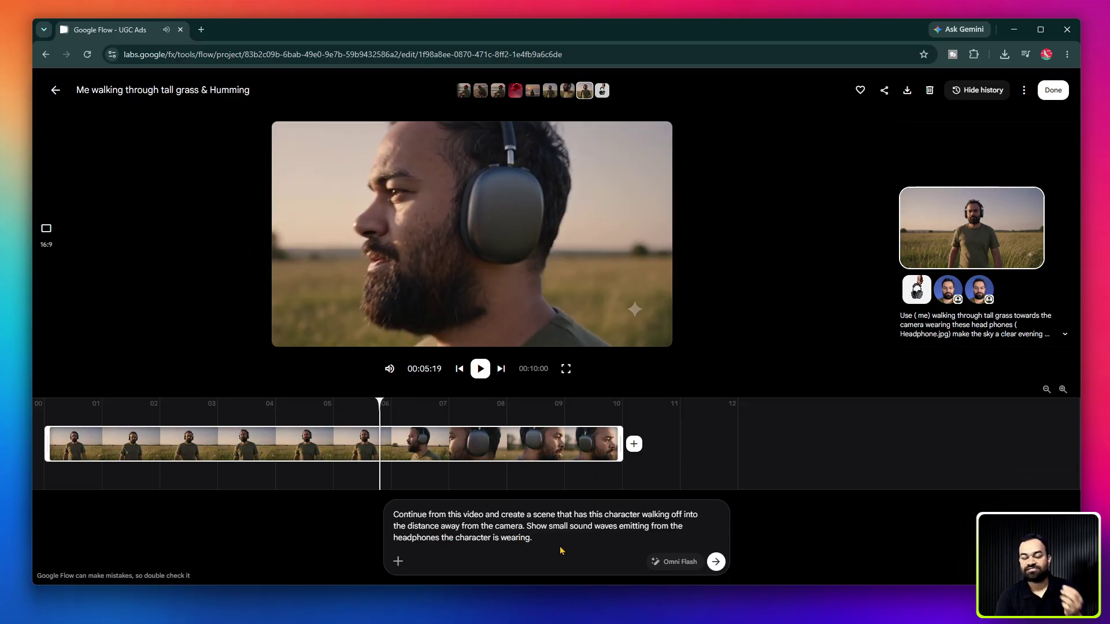
drag(413, 516, 535, 516)
click(495, 526)
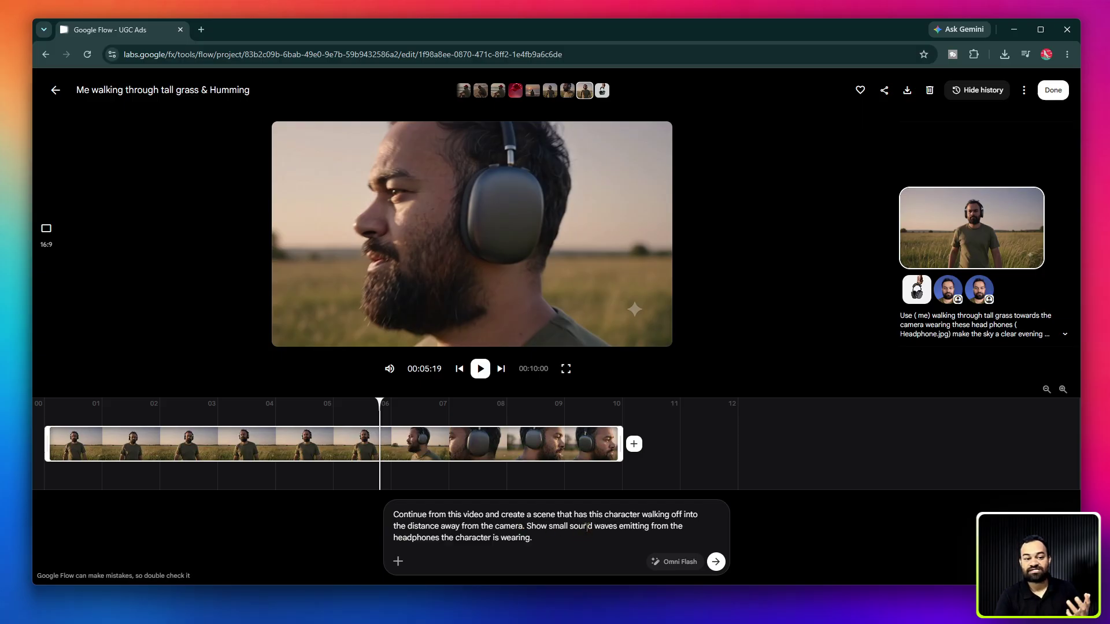
click(584, 541)
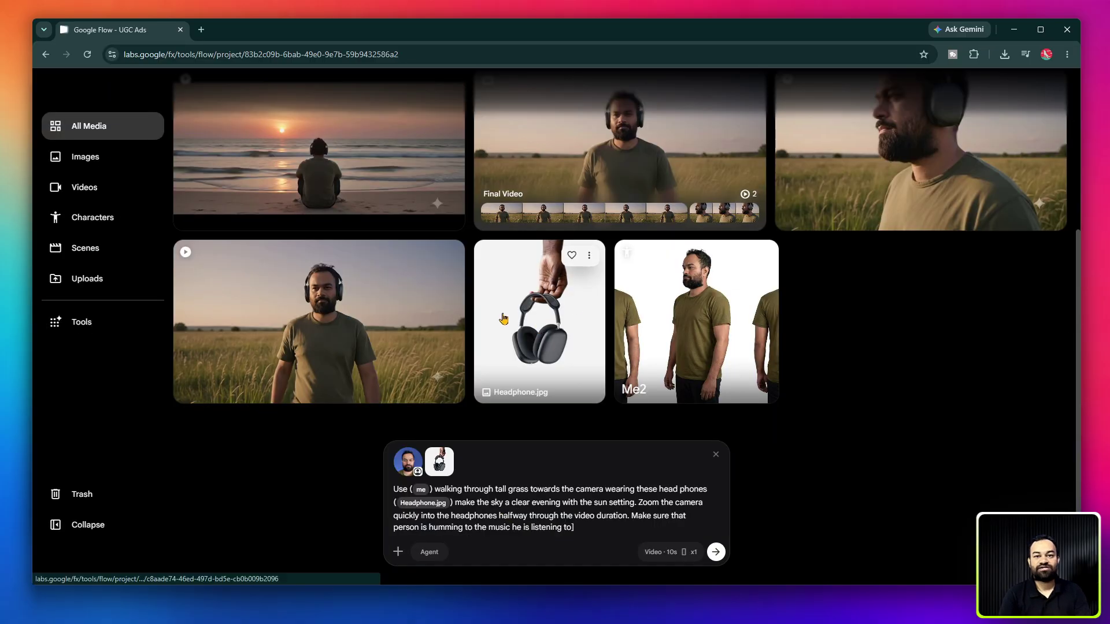
Step: Open the generated video of the character walking away in the field and play it through
scroll(504, 319, up, 1)
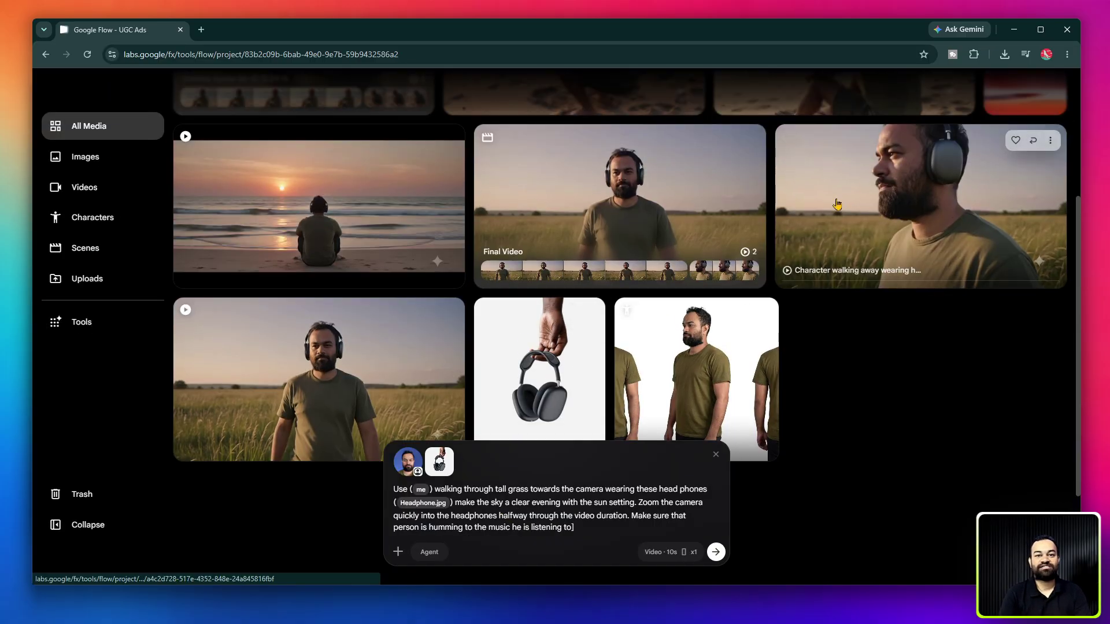
click(856, 219)
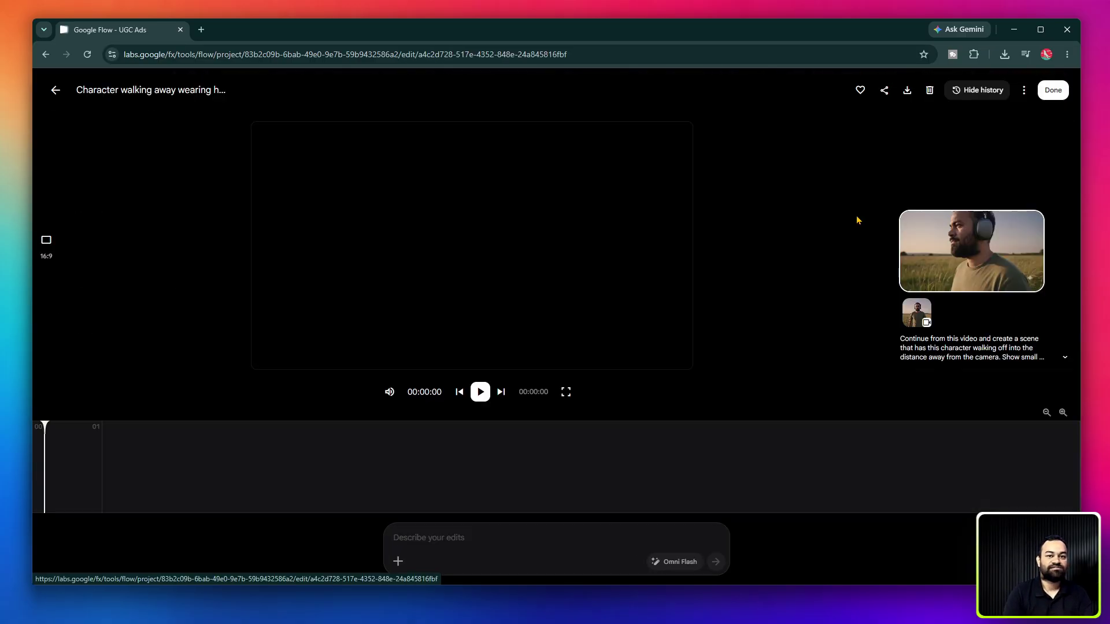
click(480, 392)
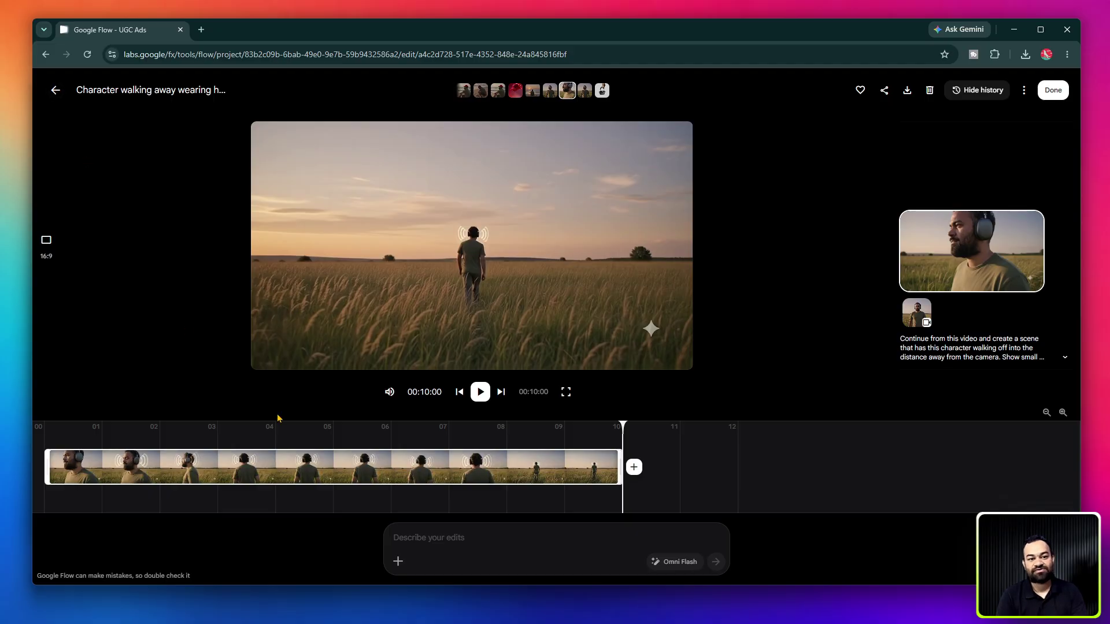
Step: Add the video of the avatar walking through tall grass as a second clip to form a scene
click(634, 467)
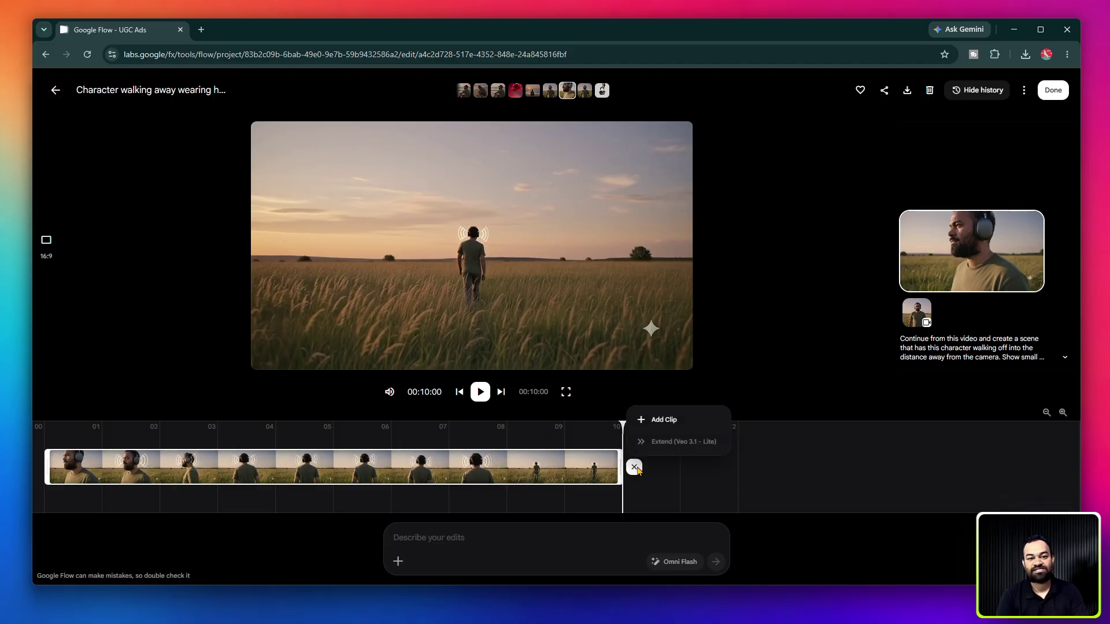
click(658, 430)
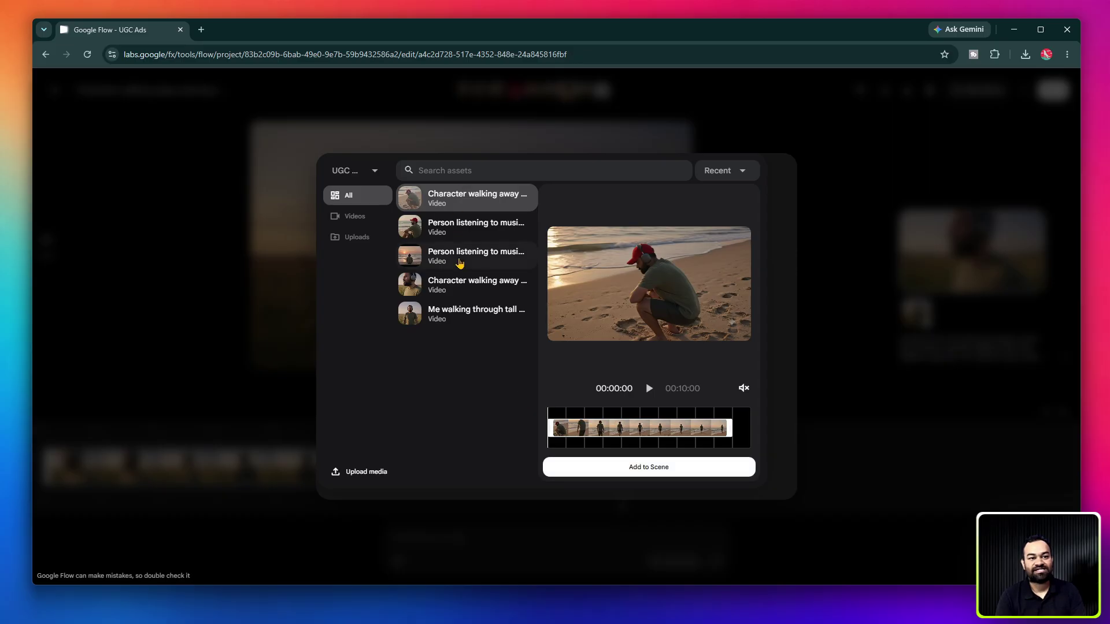
click(454, 323)
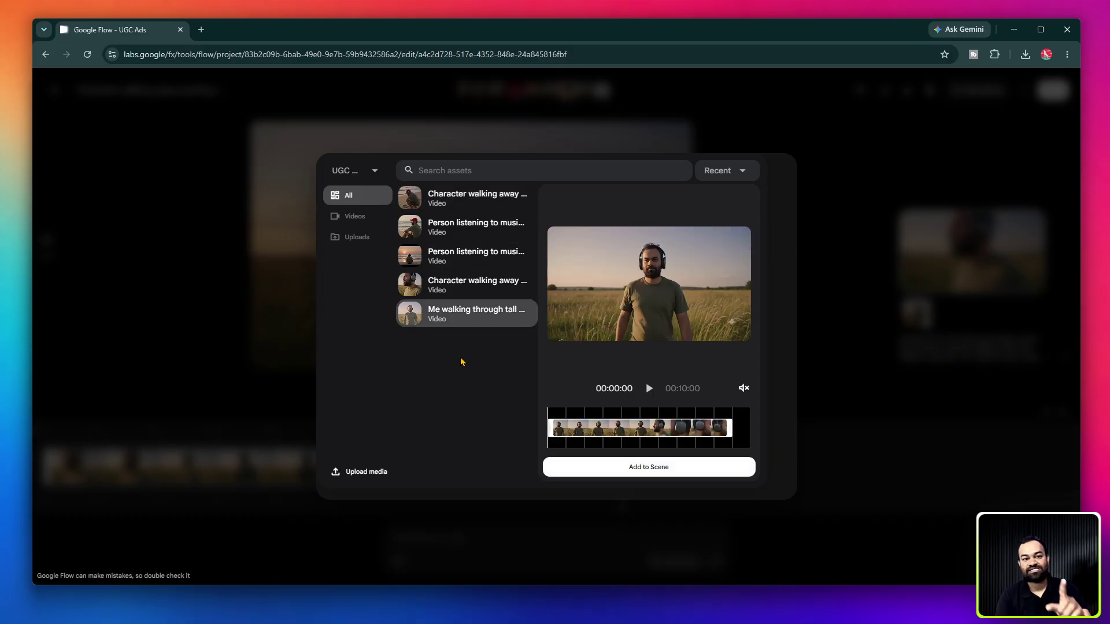
click(649, 469)
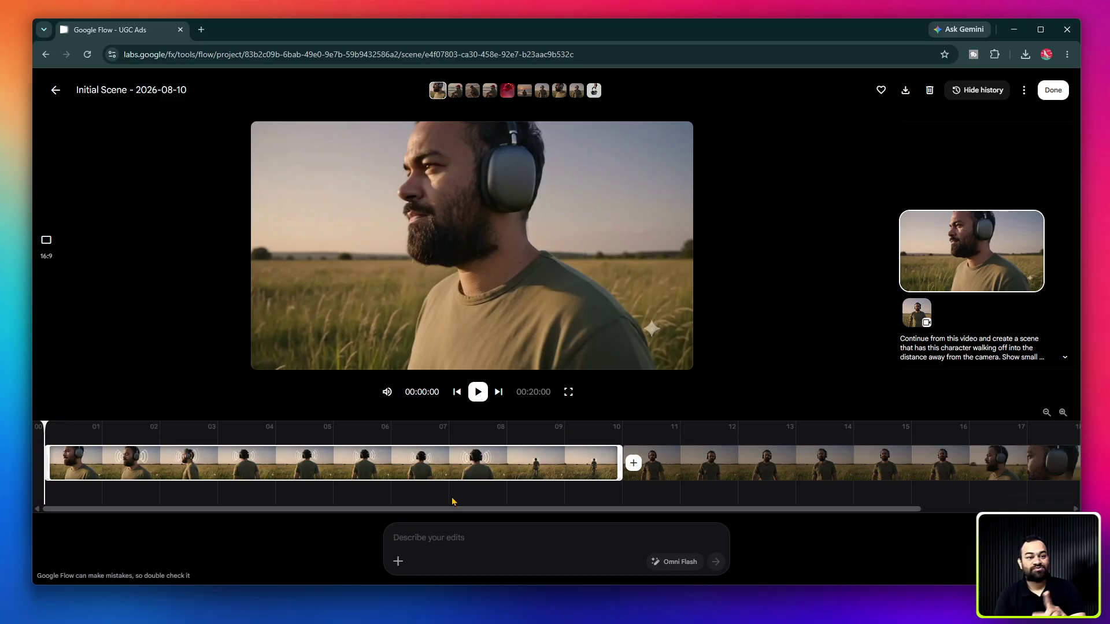
Step: Trim the walking-away clip to start at 00:06:14, move it behind the tall-grass clip, and return the playhead to the start
drag(45, 426, 427, 474)
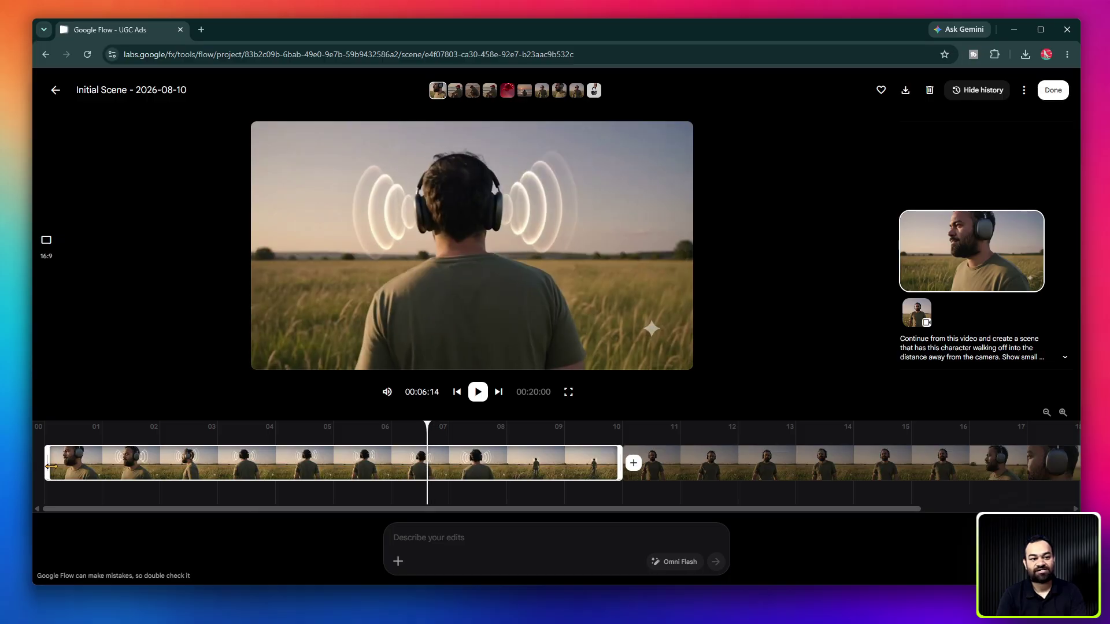
drag(51, 465, 399, 465)
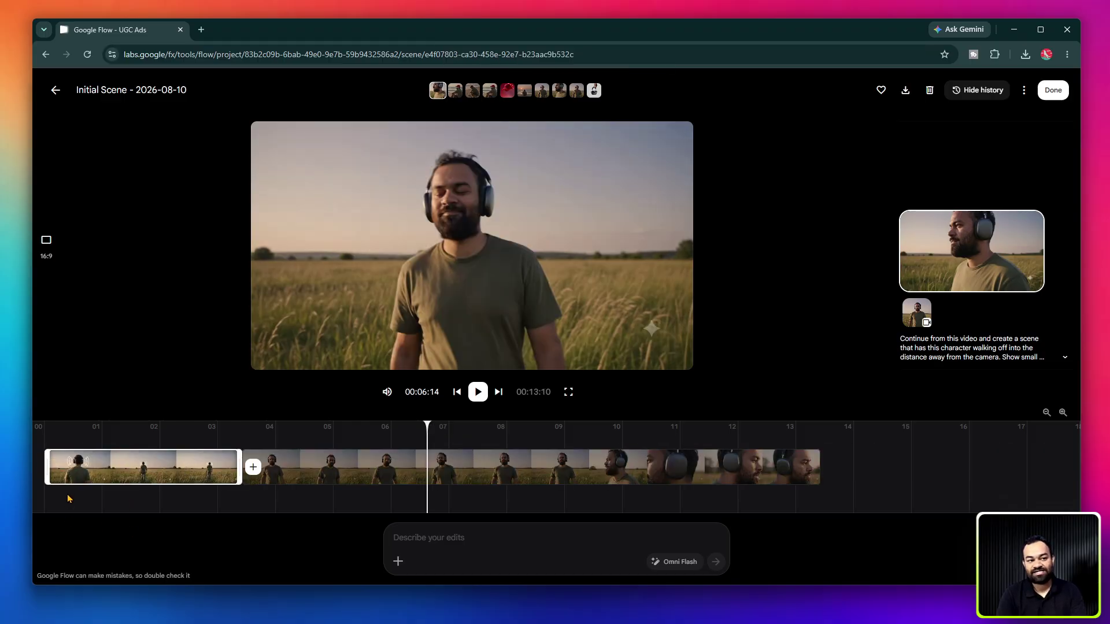
drag(70, 473, 653, 474)
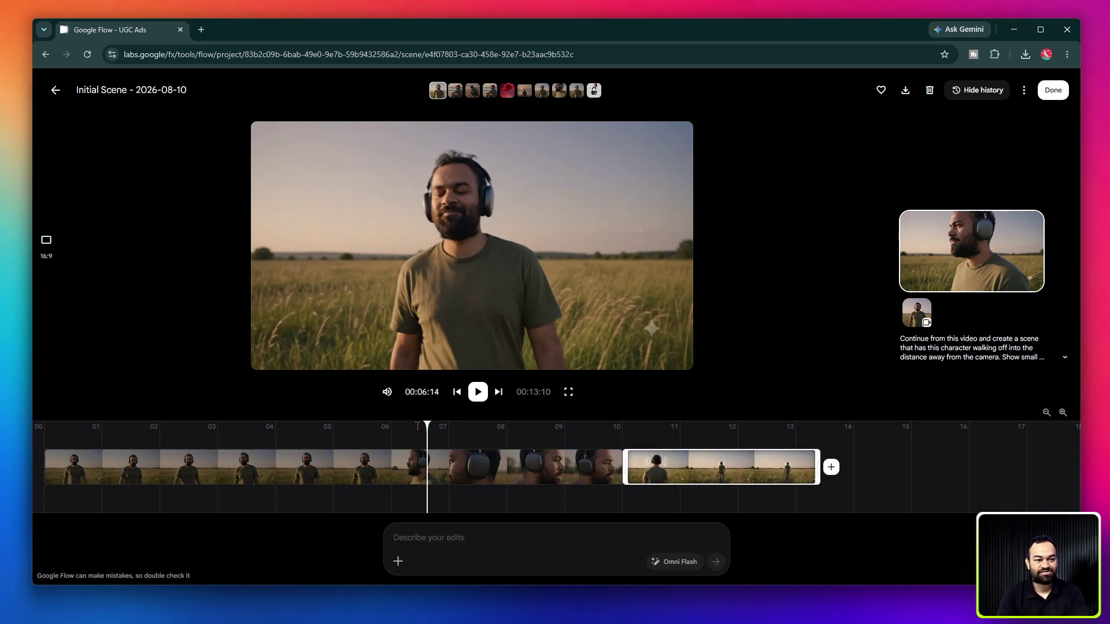
drag(427, 427, 44, 427)
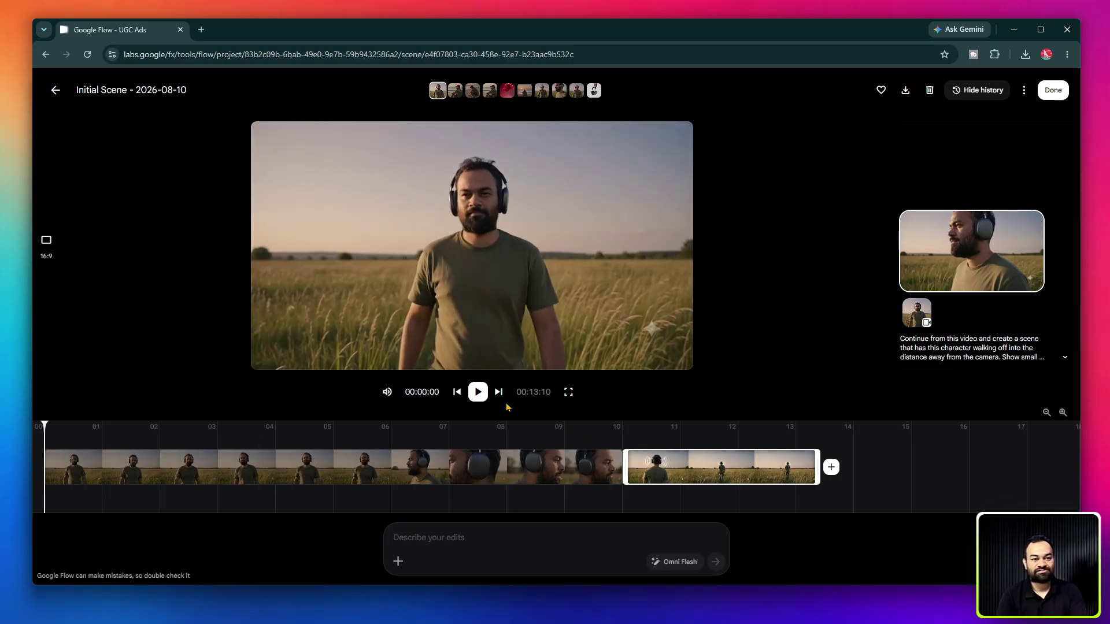
Step: Play the combined two-clip field scene from the start
click(484, 395)
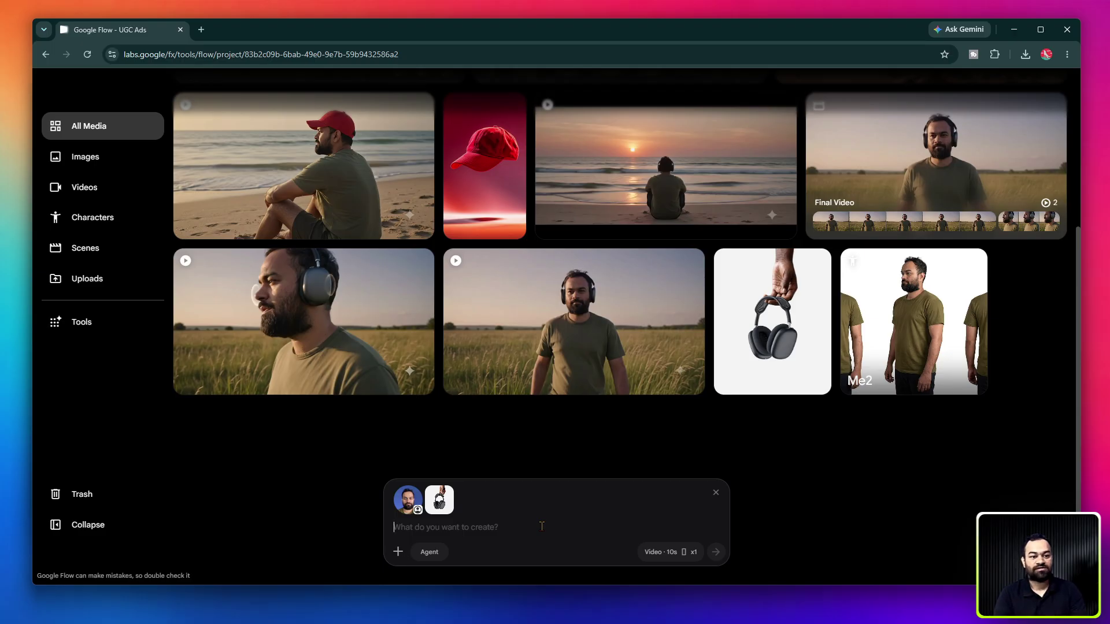
Step: Enter a video prompt for the character sitting on a peaceful golden-hour beach in cap and headphones, replacing the character placeholder with the "me" avatar
text(Use (Character/avatar) sitting casually on a peaceful beach near the shoreline, wearing this cap (Cap Product Image) and these headphones (Headphones Product Image). It is golden hour, with the sun setting over the ocean and gentle waves in the background. The character is listening to music, quietly humming along and naturally enjoying the moment. Start with a cinematic wide shot showing the character sitting by the water, then slowly move the camera closer, highlighting the cap and headphones naturally. Halfway through the video, smoothly zoom in toward the headphones while keeping the cap visible in the frame. Make the character look relaxed, peaceful, and completely immersed in the music. Create an authentic, emotional lifestyle advertisement with warm sunset lighting and a premium cinematic feel.)
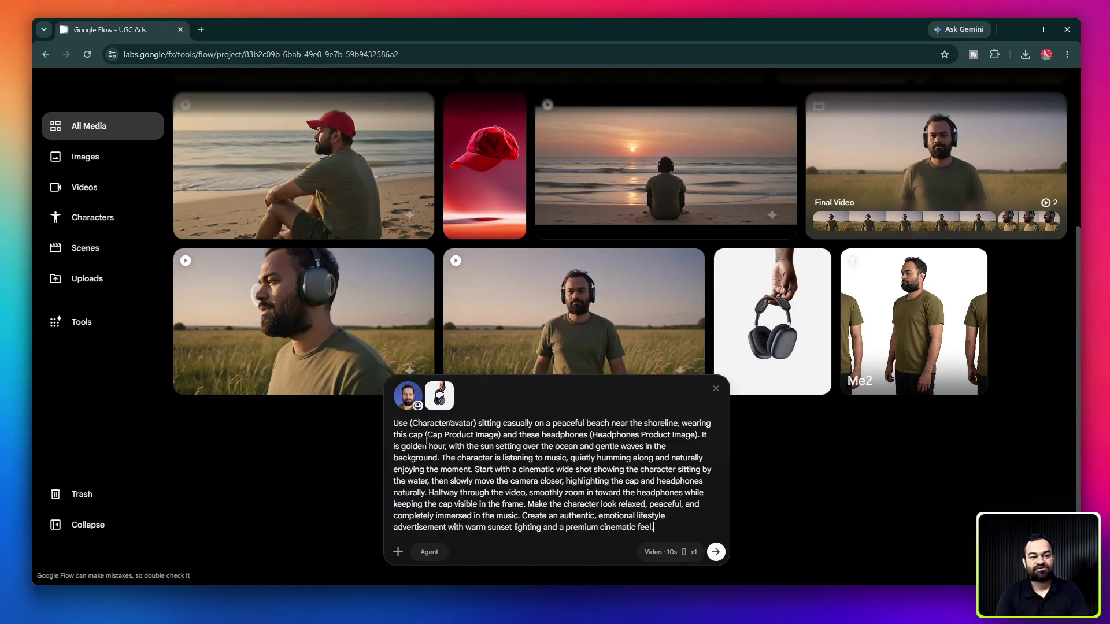
drag(417, 423, 445, 424)
click(469, 423)
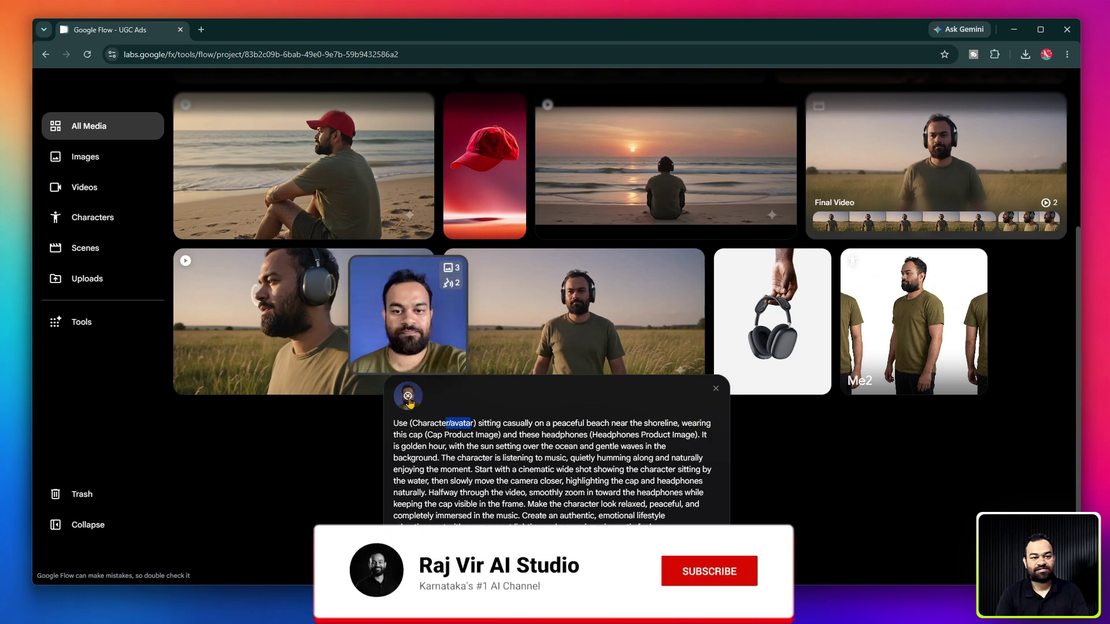
drag(472, 424, 419, 419)
key(BackSpace)
key(BackSpace)
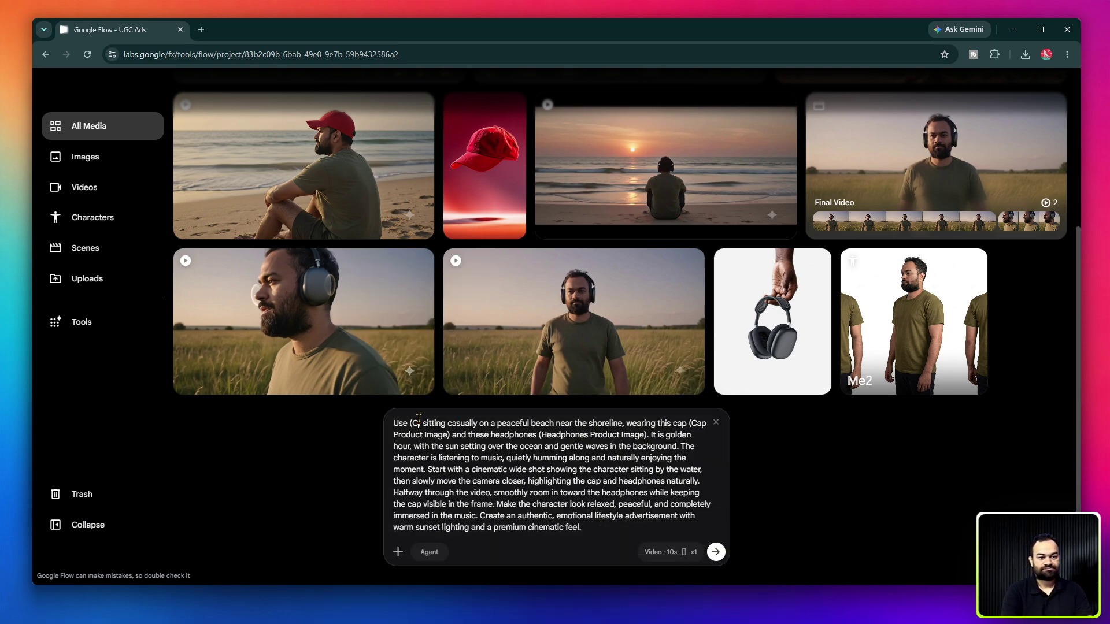
text(@)
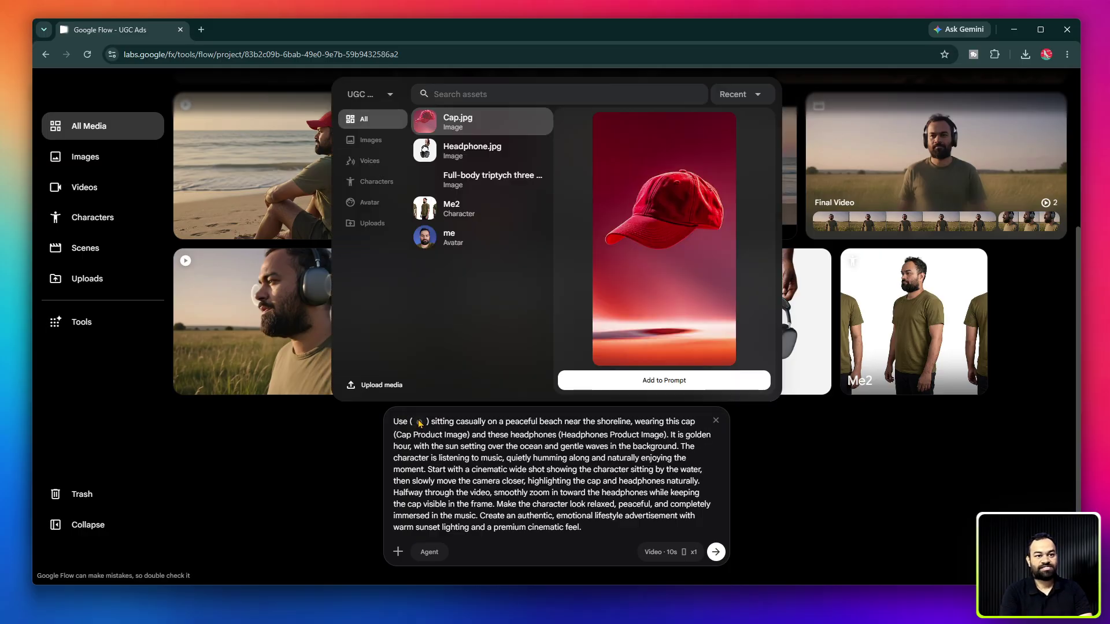
text(m)
click(450, 160)
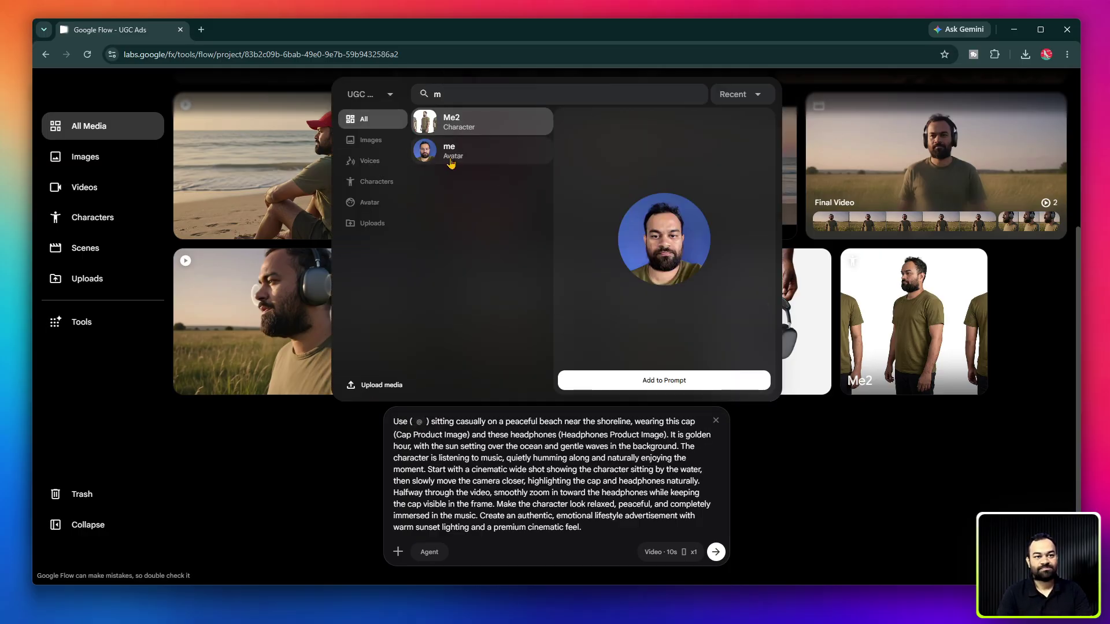
click(627, 381)
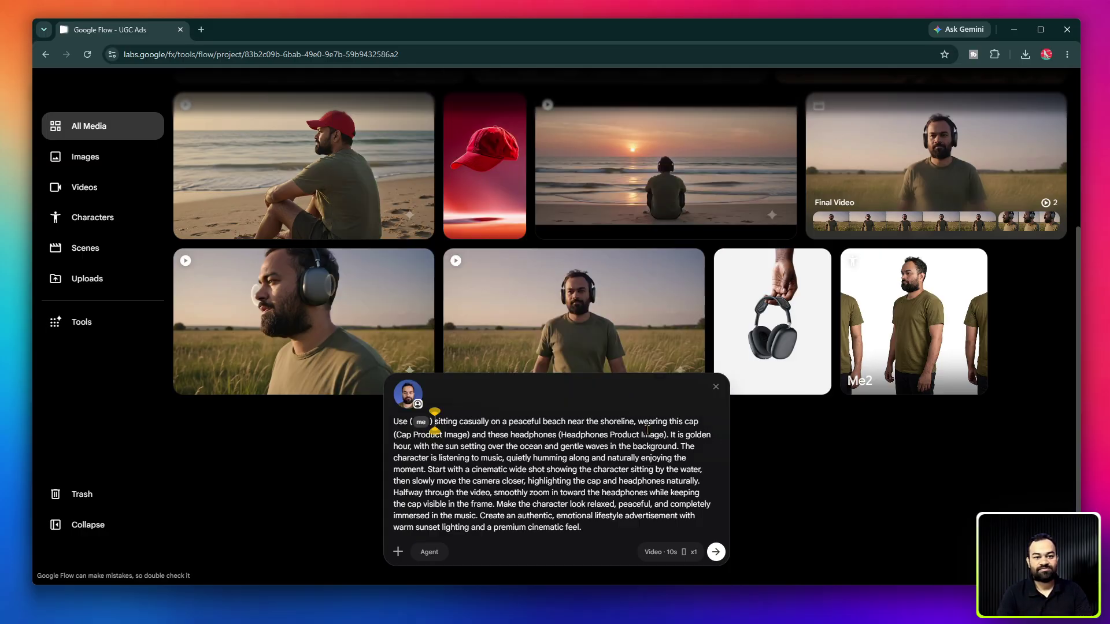
Step: Replace the "Cap Product Image" placeholder in the beach prompt with a reference to the Cap.jpg asset
drag(683, 423, 695, 423)
drag(467, 434, 398, 435)
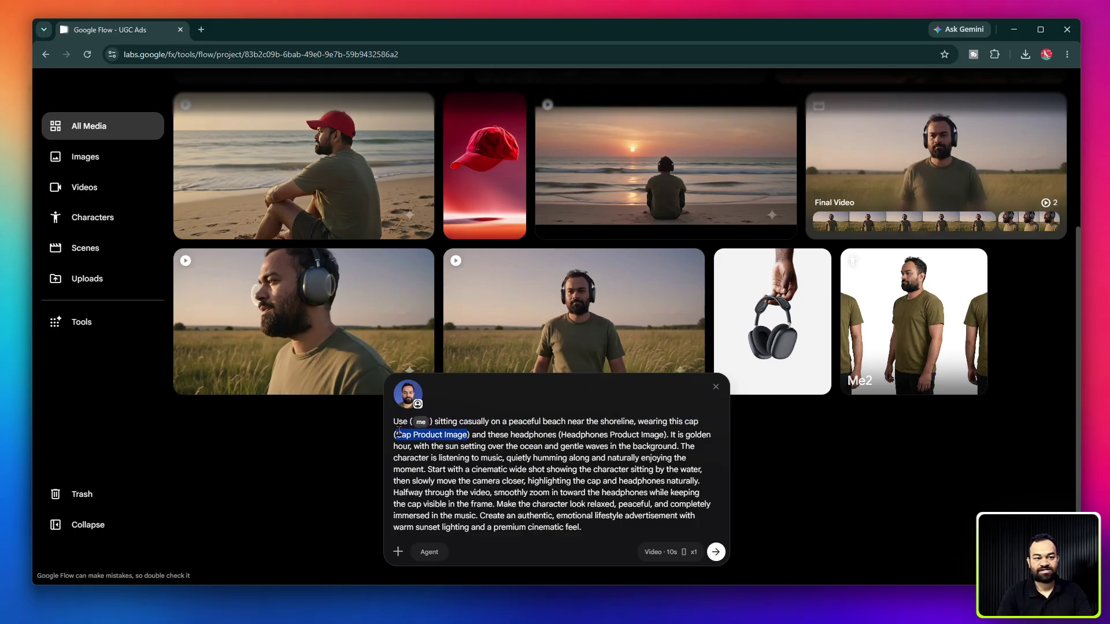
text(@)
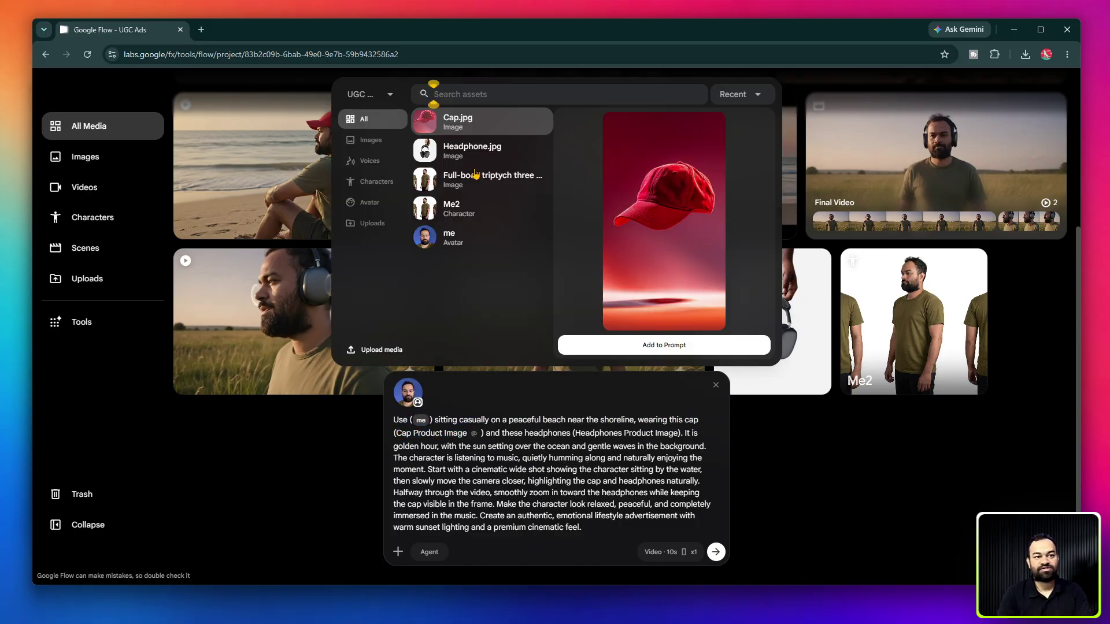
click(468, 124)
click(484, 435)
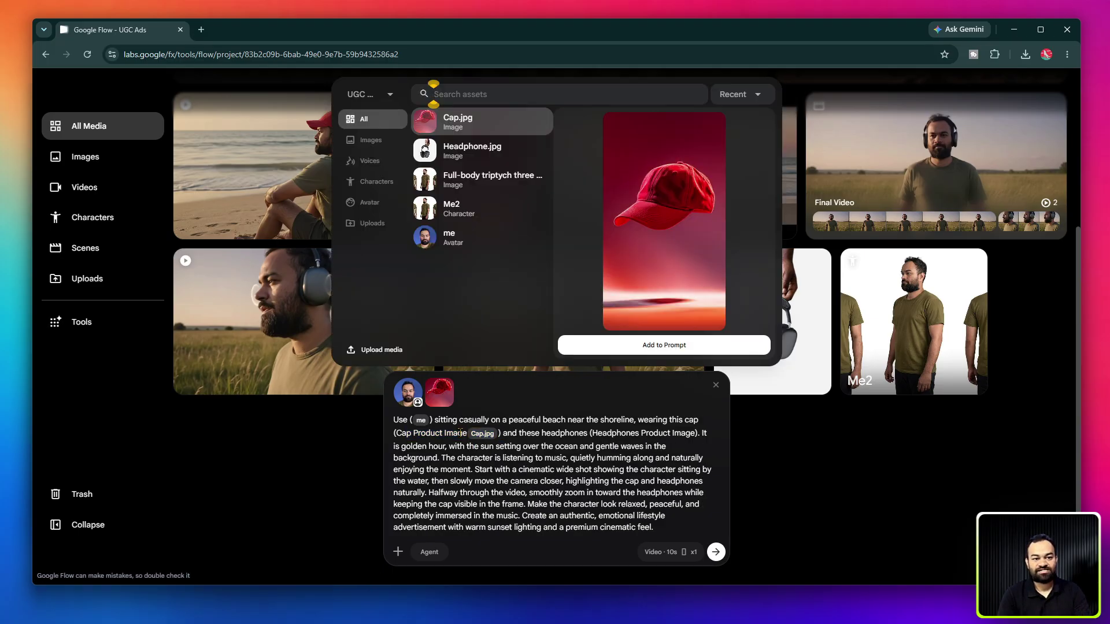
click(457, 432)
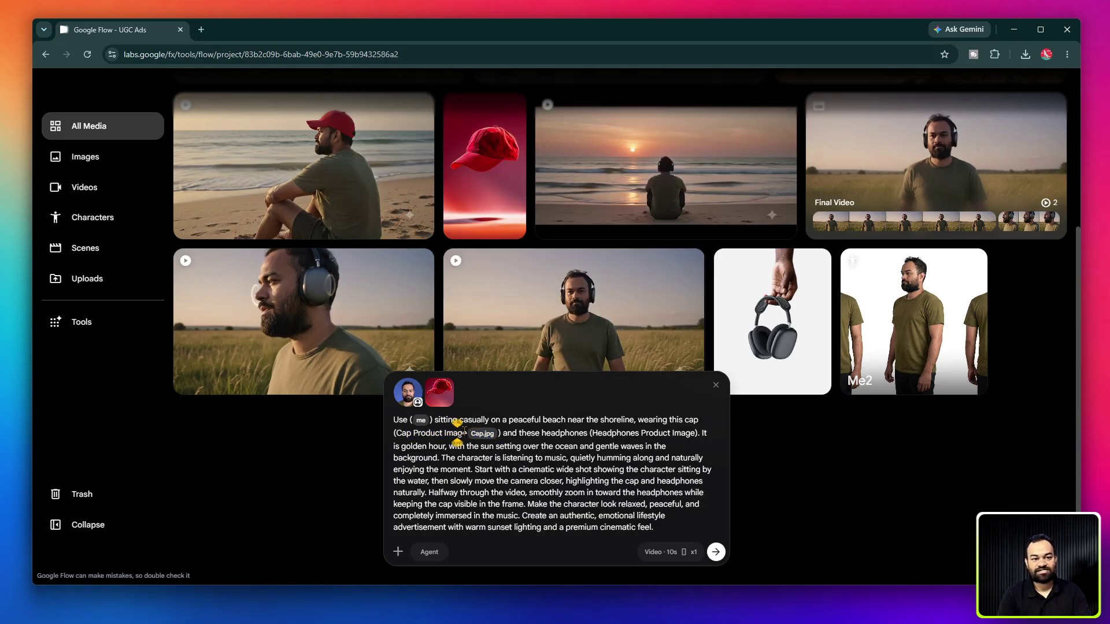
drag(467, 433, 402, 433)
key(BackSpace)
key(BackSpace)
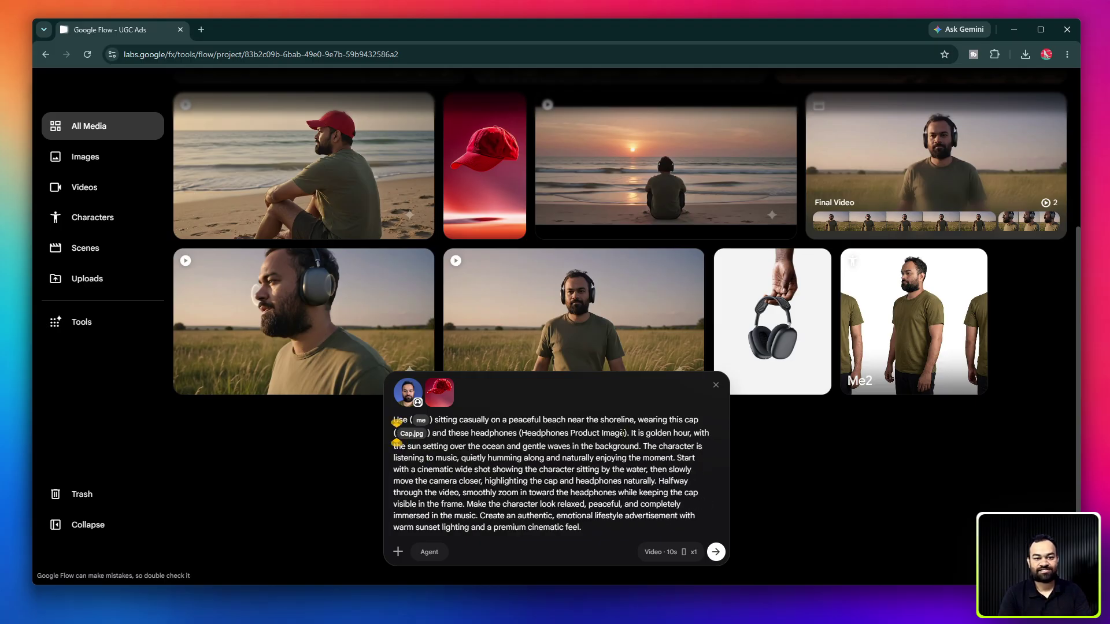
Step: Replace the "Headphones Product Image" placeholder in the beach prompt with a reference to the Headphone.jpg asset
drag(625, 433, 524, 431)
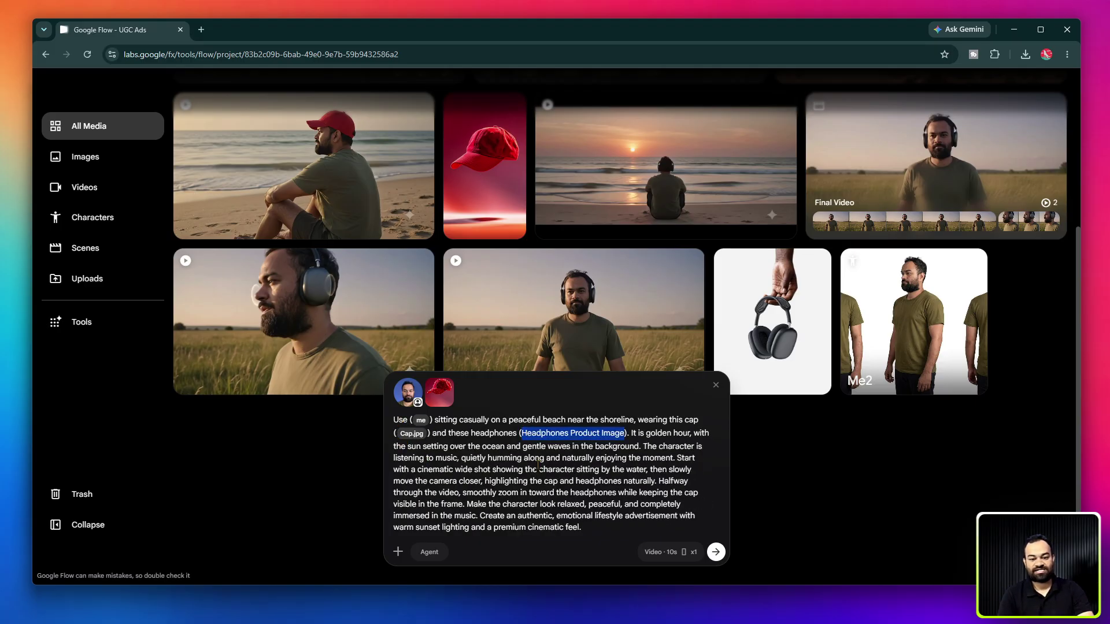
key(BackSpace)
text(@)
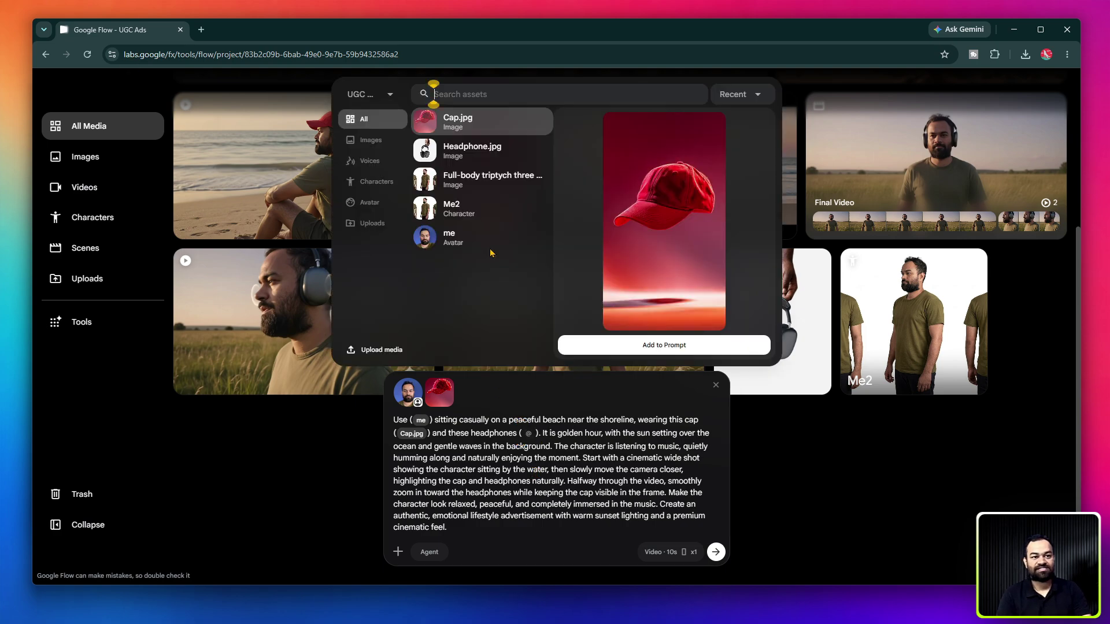
click(480, 150)
click(602, 343)
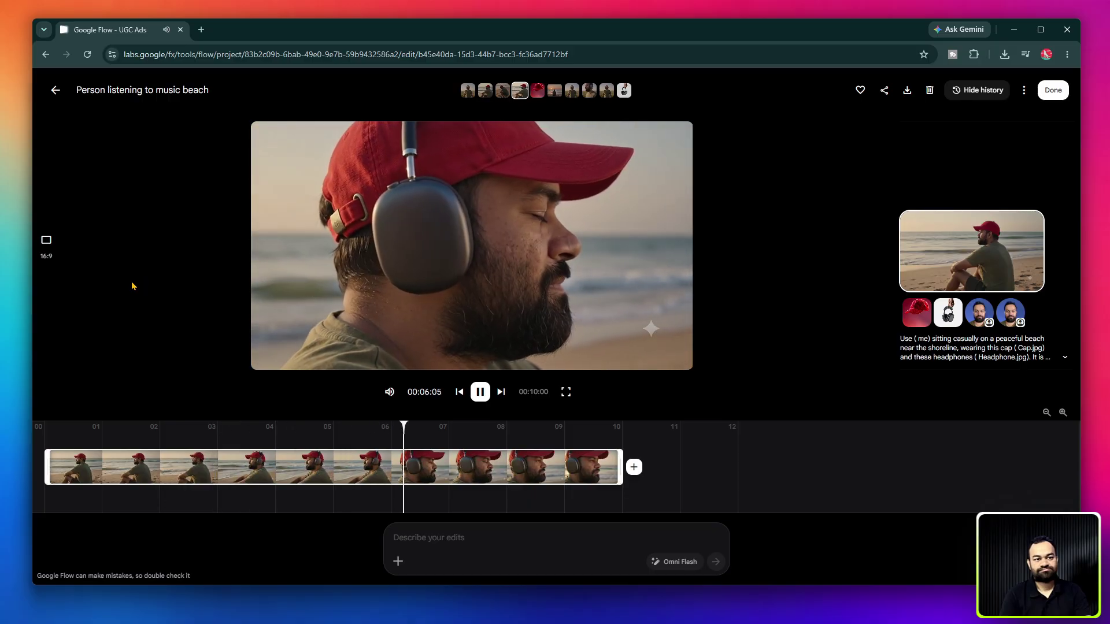
Step: Pause the generated beach video at about 00:07:17, on the close-up of the cap and headphones
key(space)
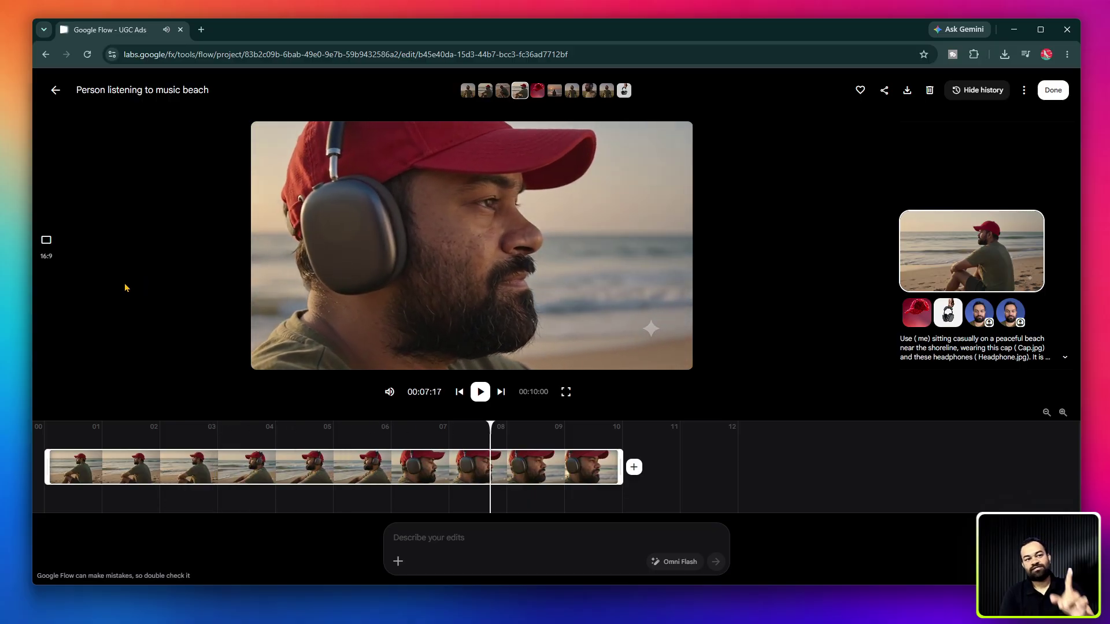